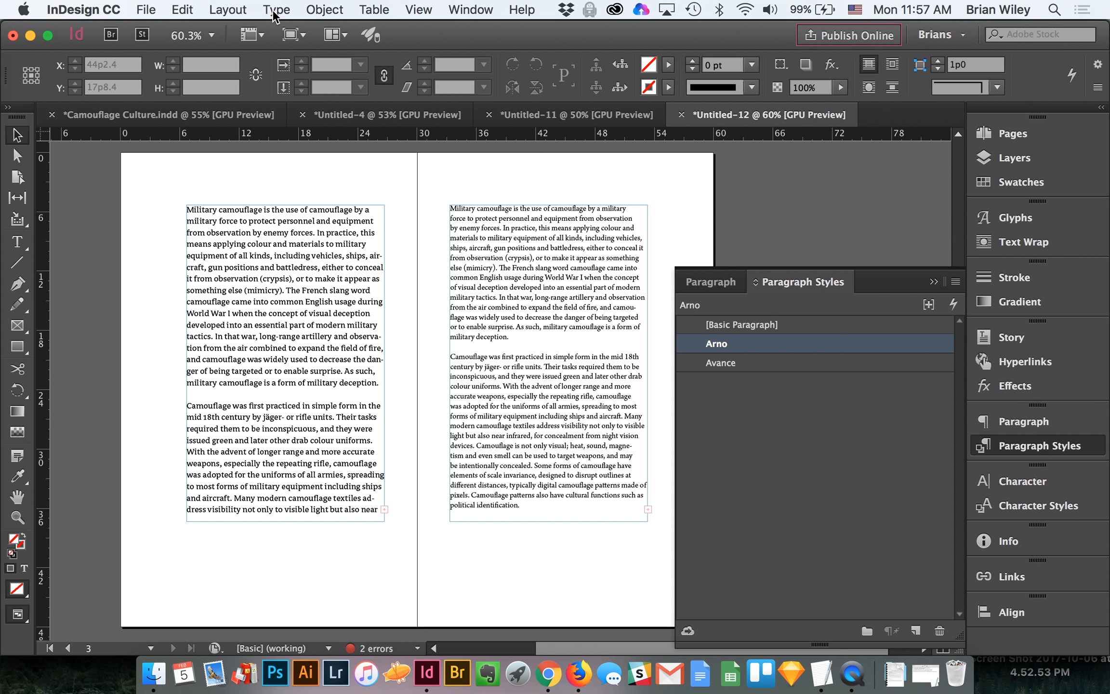
# Step: Show the hidden characters in the document's text
pyautogui.click(274, 10)
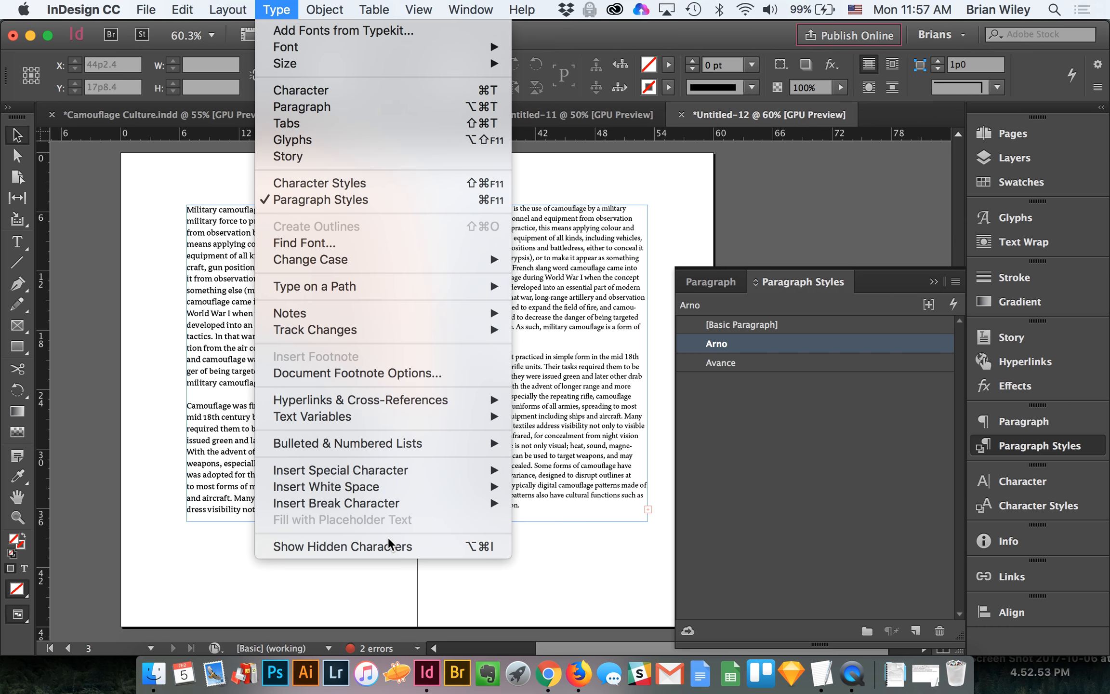
pyautogui.click(383, 551)
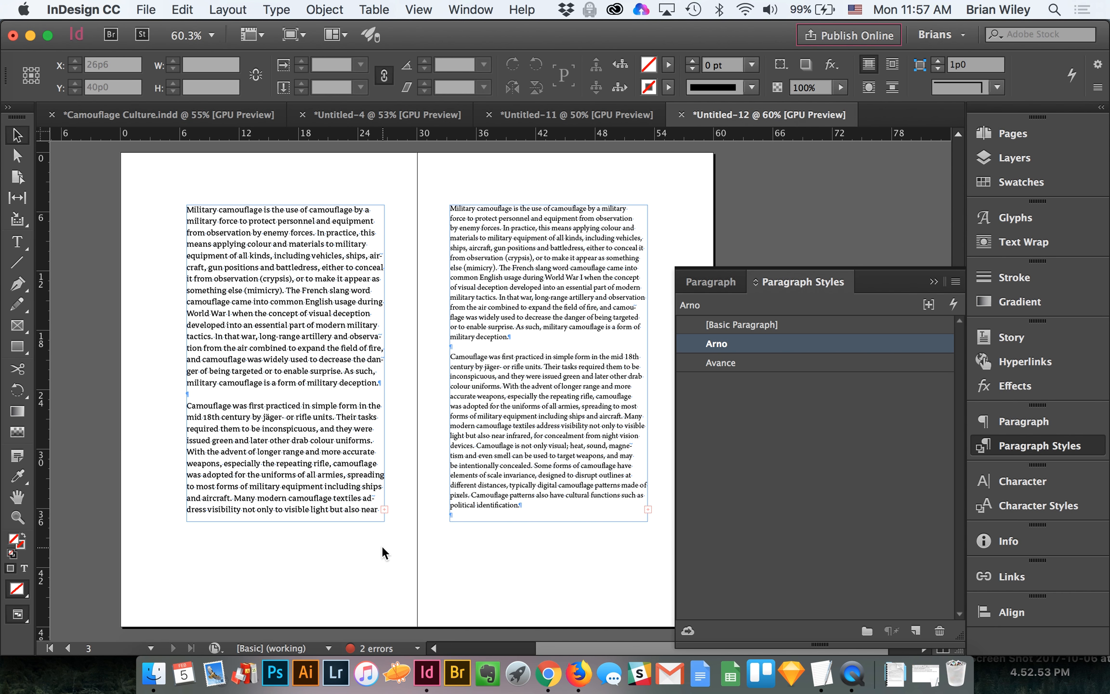
# Step: Examine the hidden characters throughout the right page's text, especially around the breaks between paragraphs
pyautogui.press('z')
pyautogui.moveTo(442, 257); pyautogui.dragTo(601, 437)
pyautogui.scroll(-2, 505, 487)
pyautogui.hscroll(3, 506, 488)
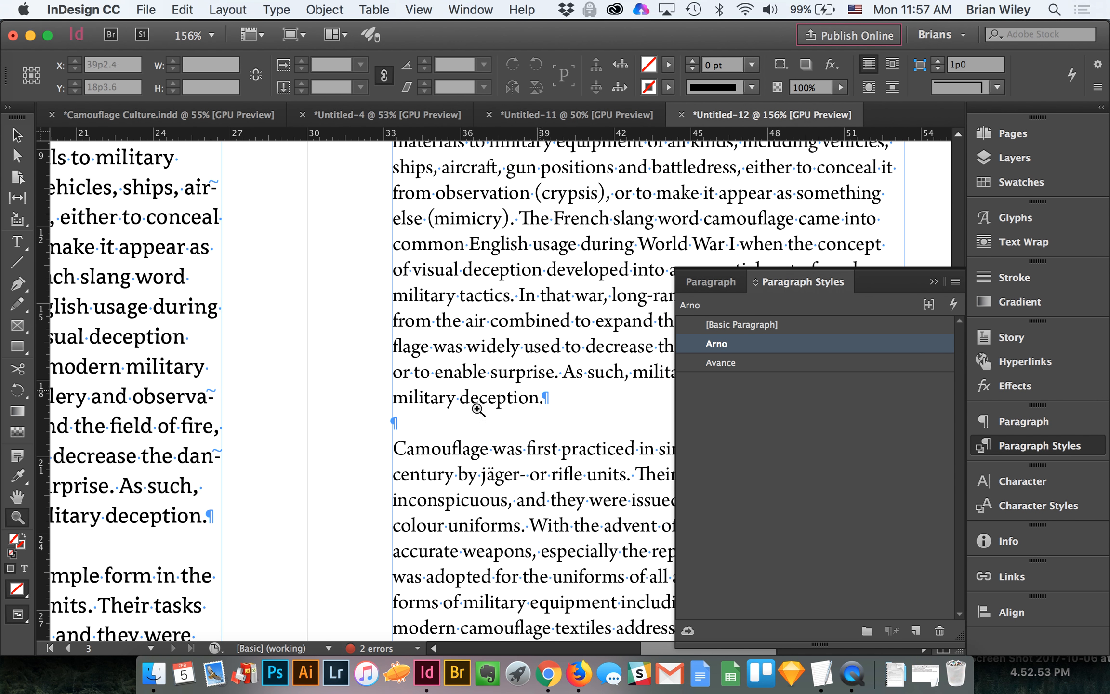
pyautogui.hscroll(5, 366, 404)
pyautogui.scroll(2, 366, 404)
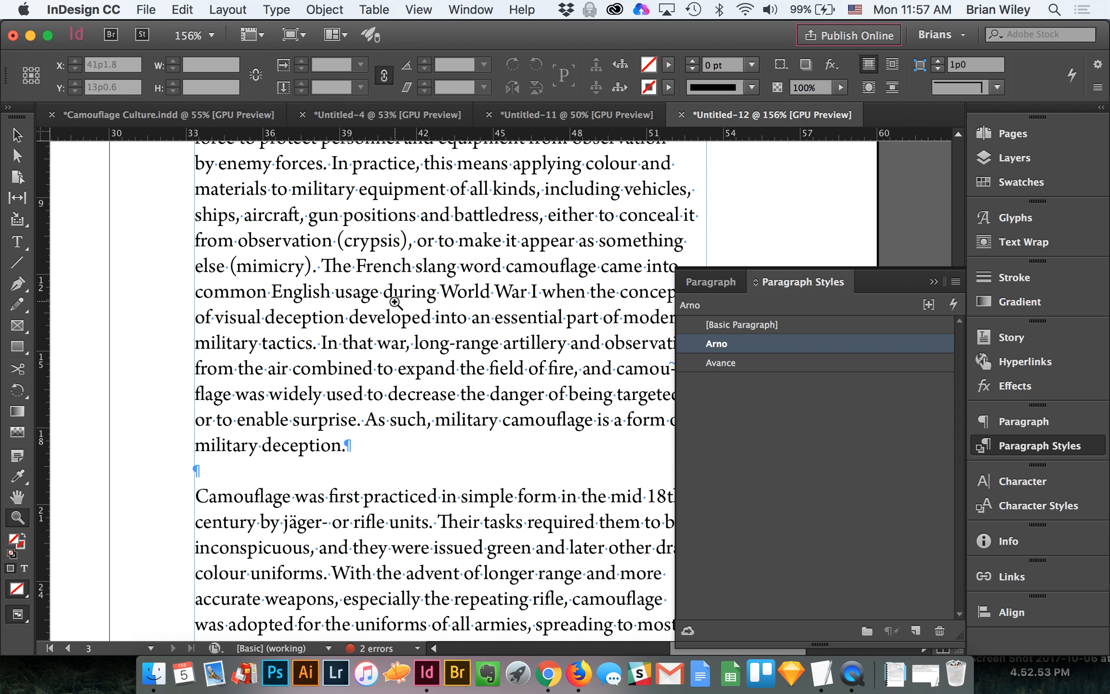
pyautogui.click(389, 480)
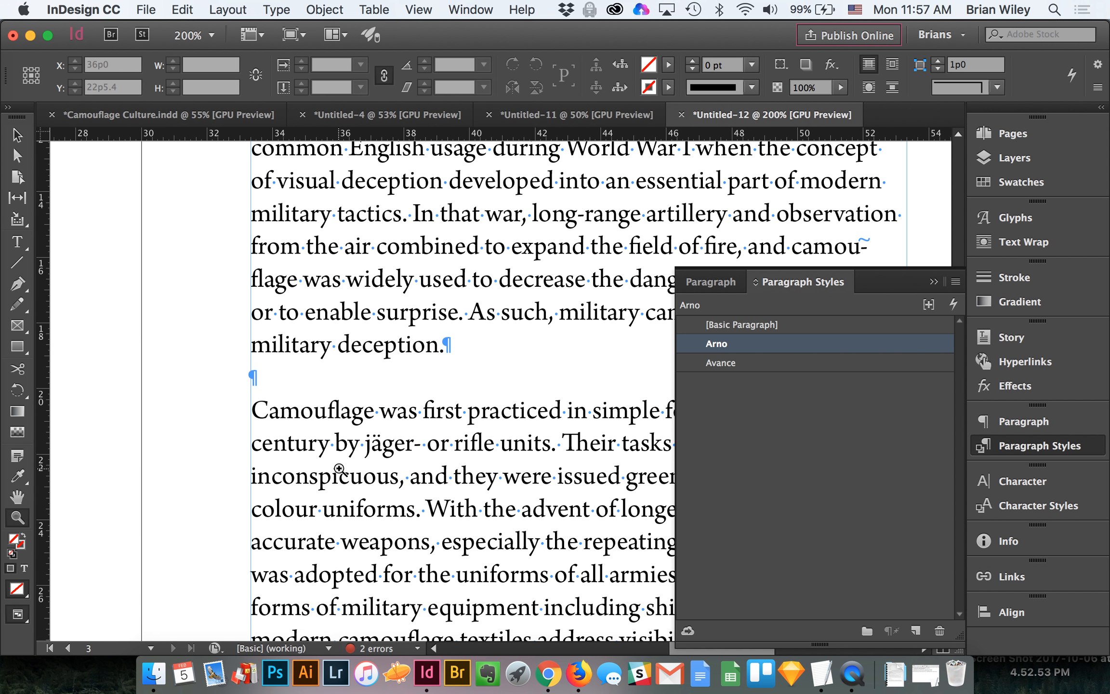
pyautogui.hscroll(10, 339, 468)
pyautogui.scroll(-5, 339, 469)
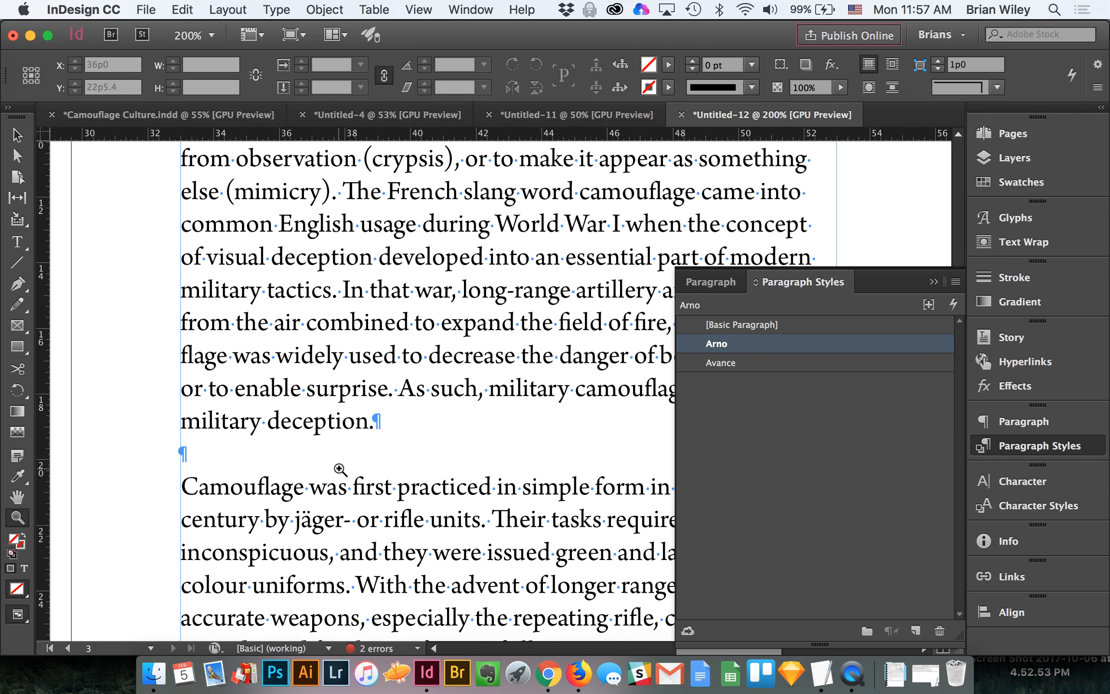
pyautogui.hscroll(-8, 339, 468)
pyautogui.scroll(7, 339, 468)
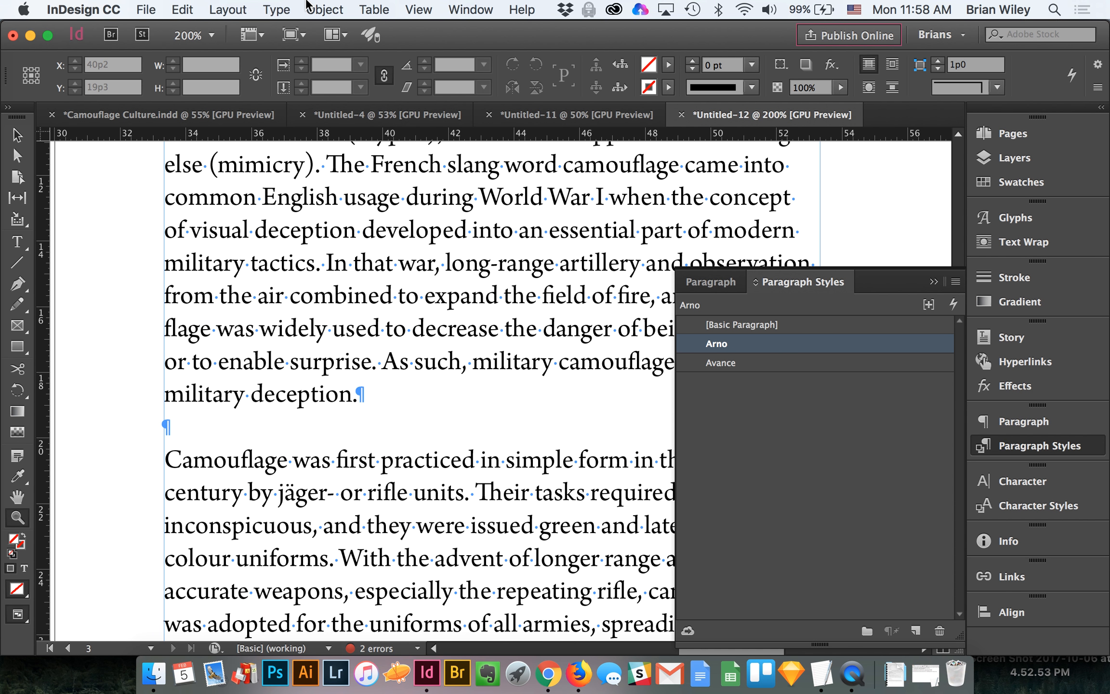
pyautogui.scroll(15, 454, 307)
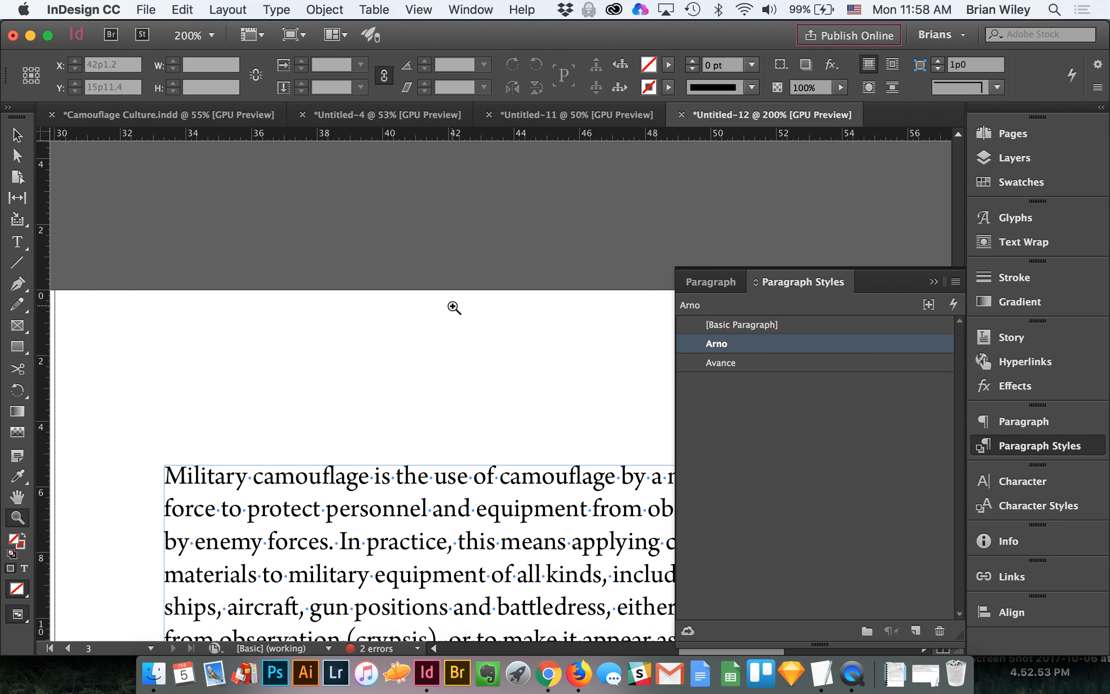
pyautogui.scroll(-6, 454, 307)
pyautogui.scroll(-5, 453, 307)
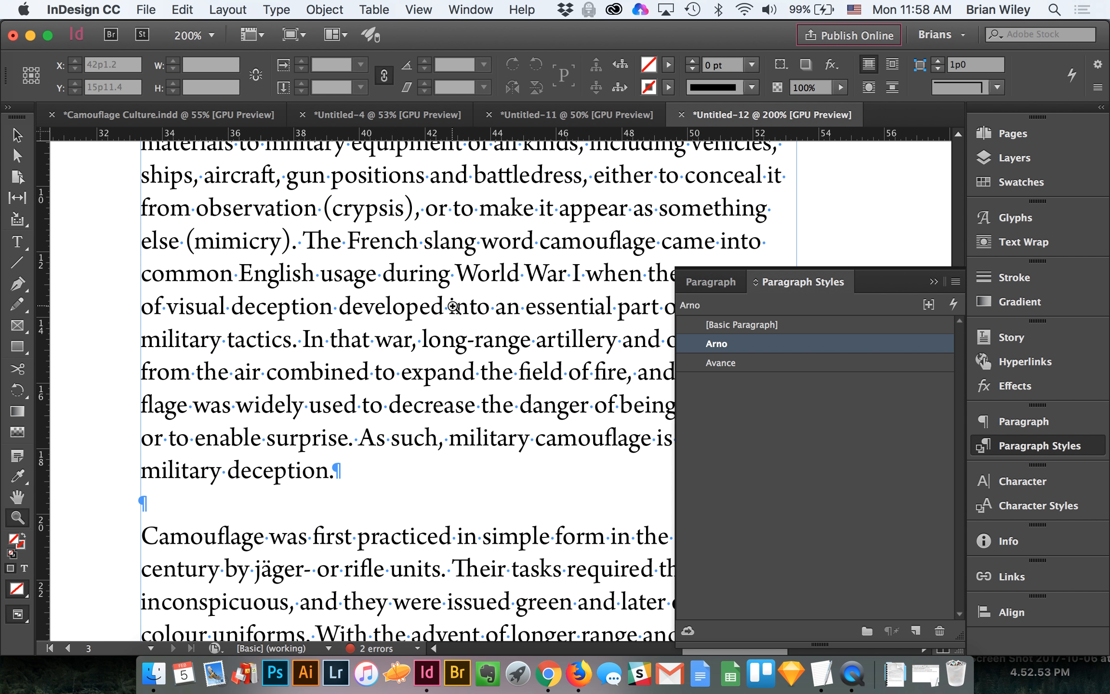
pyautogui.scroll(-11, 453, 306)
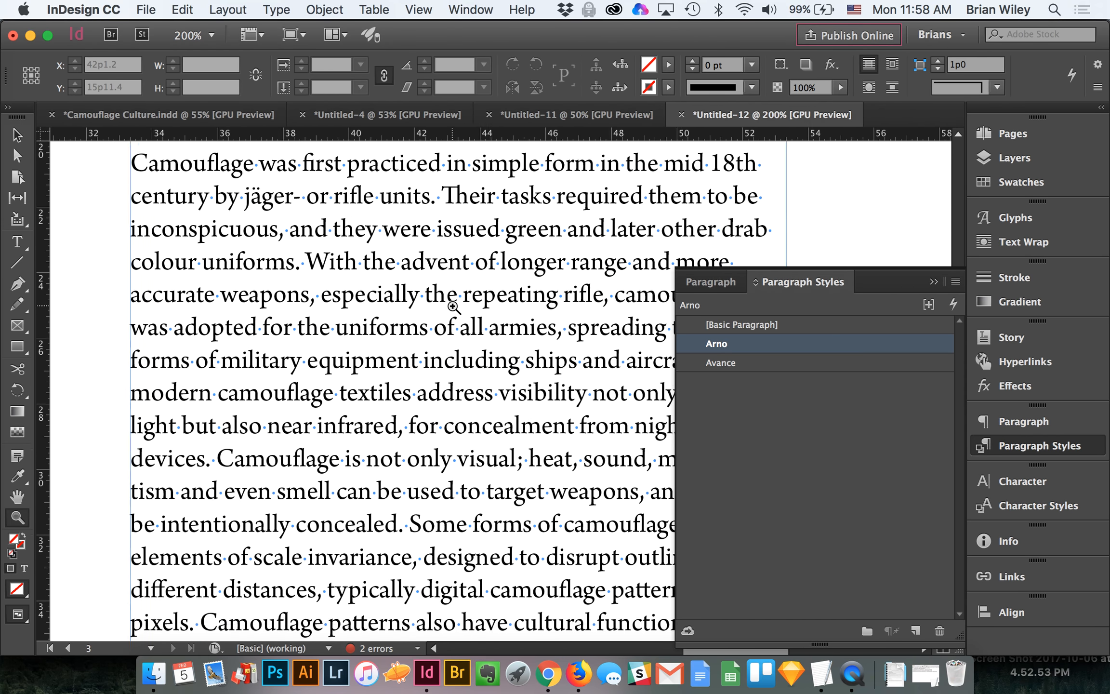
pyautogui.scroll(-7, 453, 307)
pyautogui.scroll(8, 453, 307)
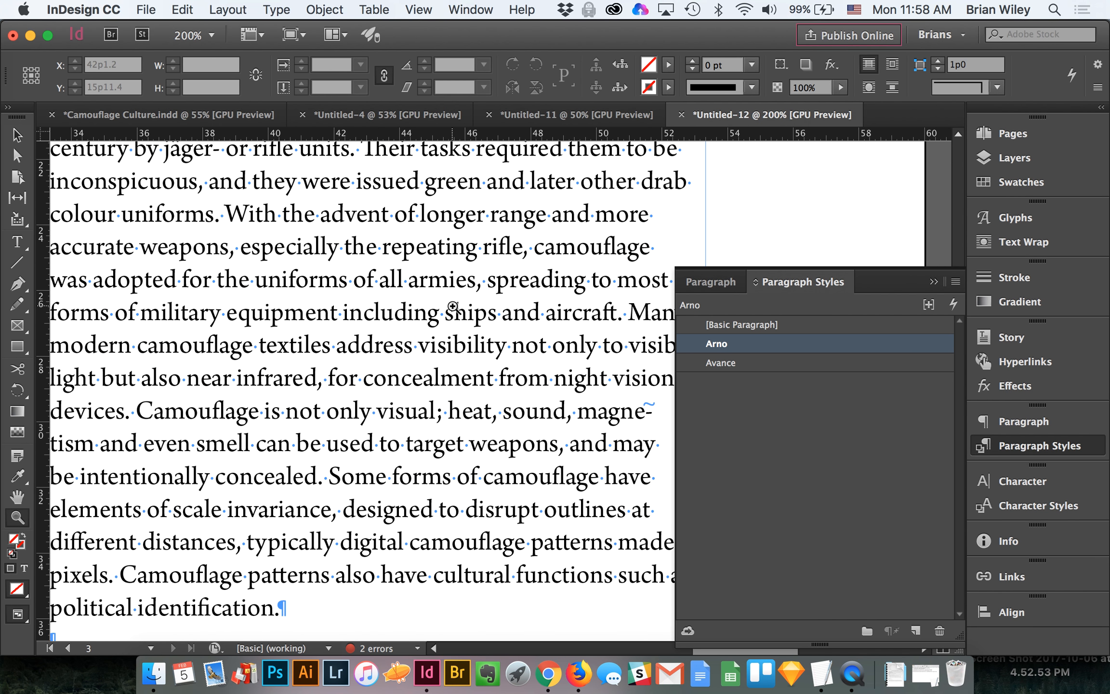
pyautogui.scroll(2, 452, 306)
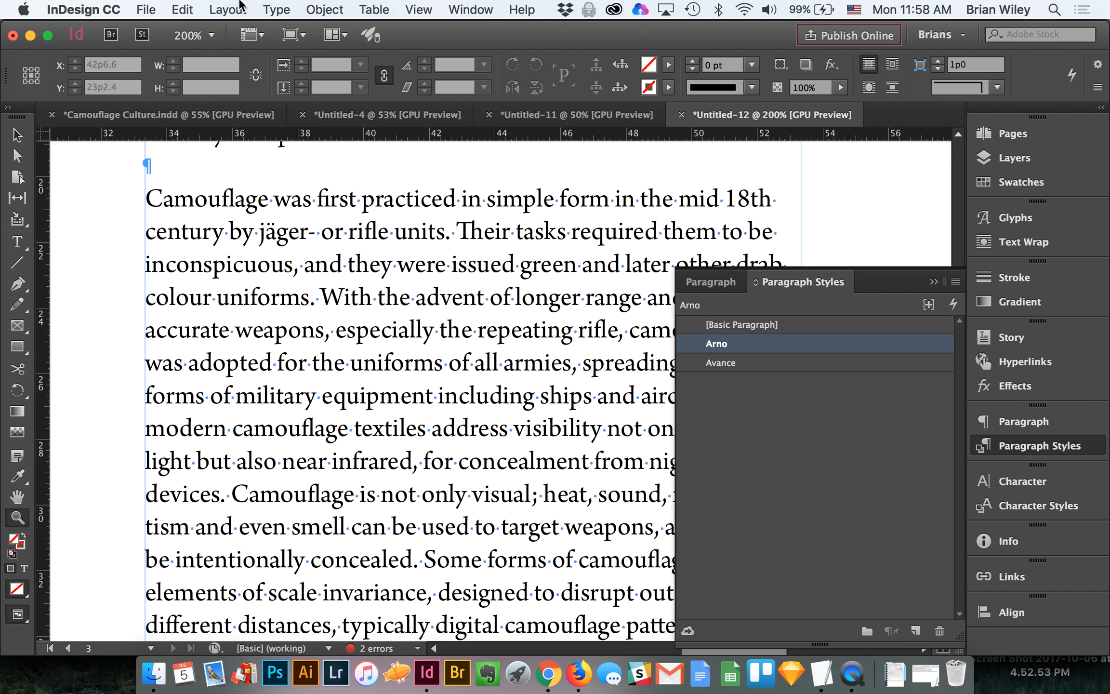
pyautogui.click(290, 5)
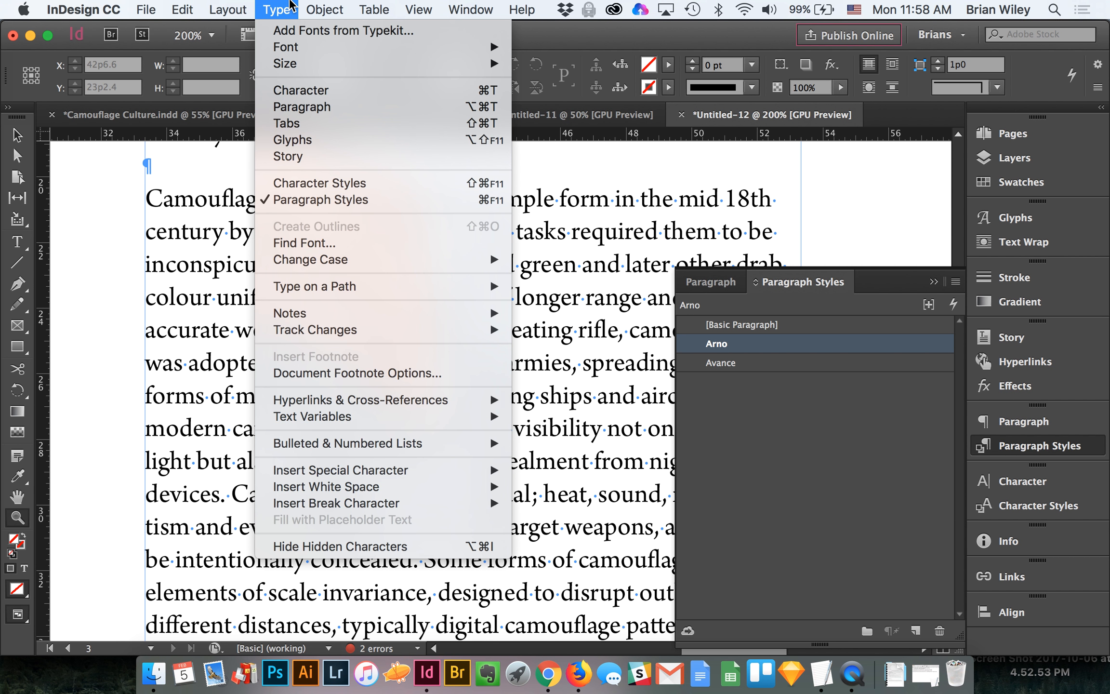
pyautogui.click(291, 5)
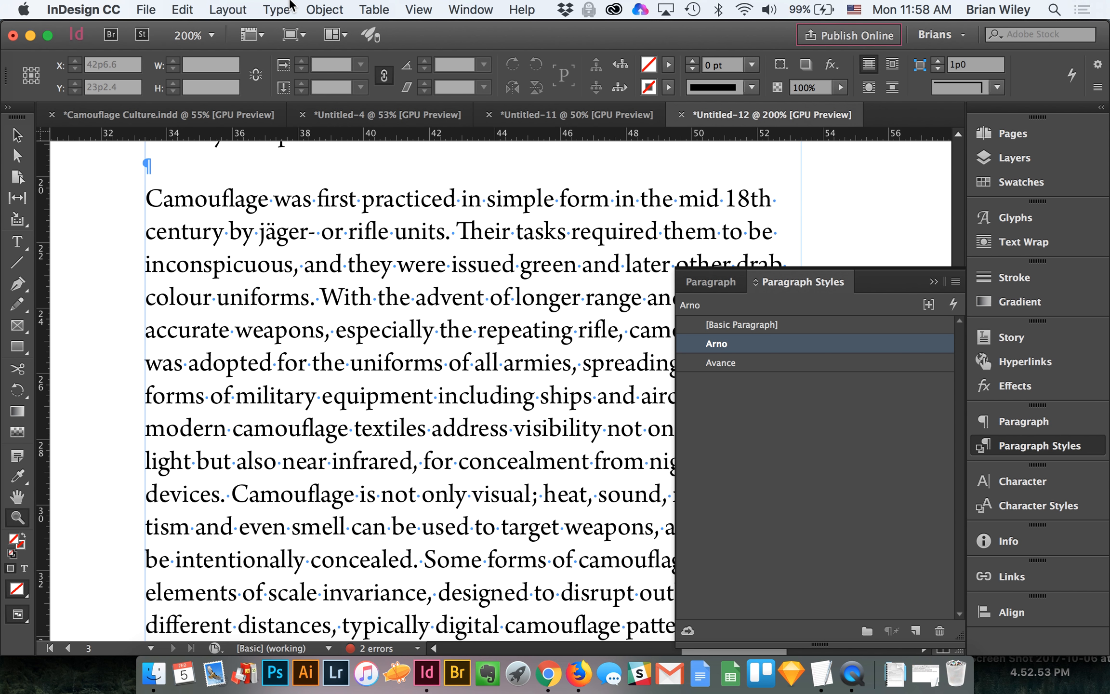
# Step: Try a forced line break in the empty paragraph after "military deception." on the right page, remove it, and delete that empty paragraph
pyautogui.scroll(1, 256, 218)
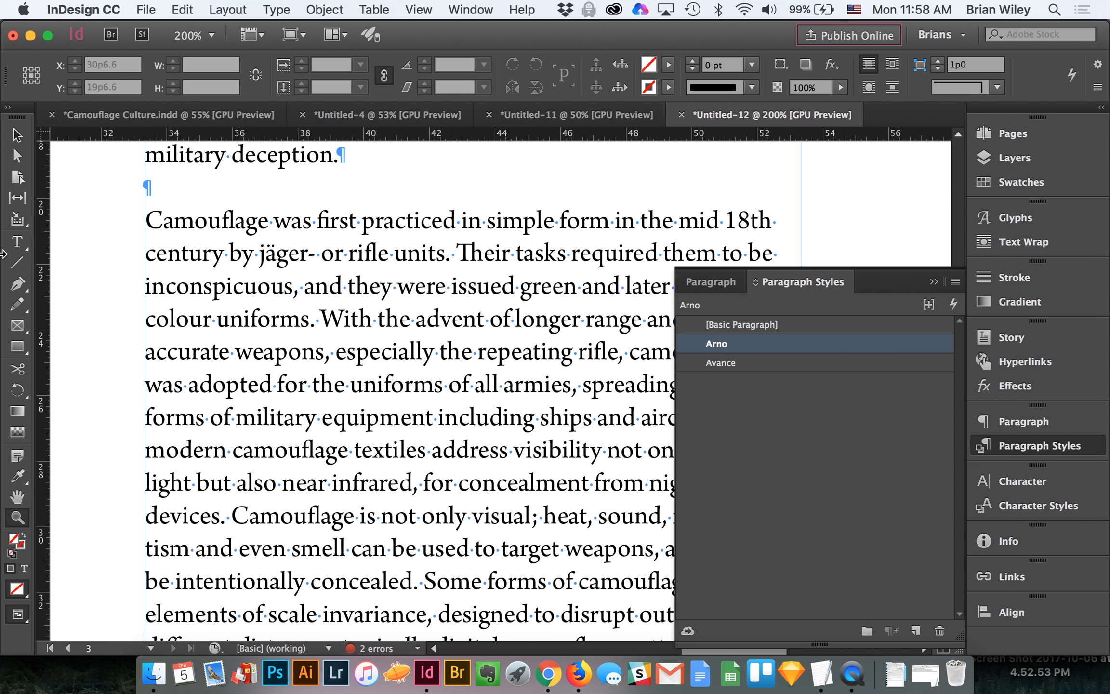
pyautogui.click(16, 242)
pyautogui.click(164, 188)
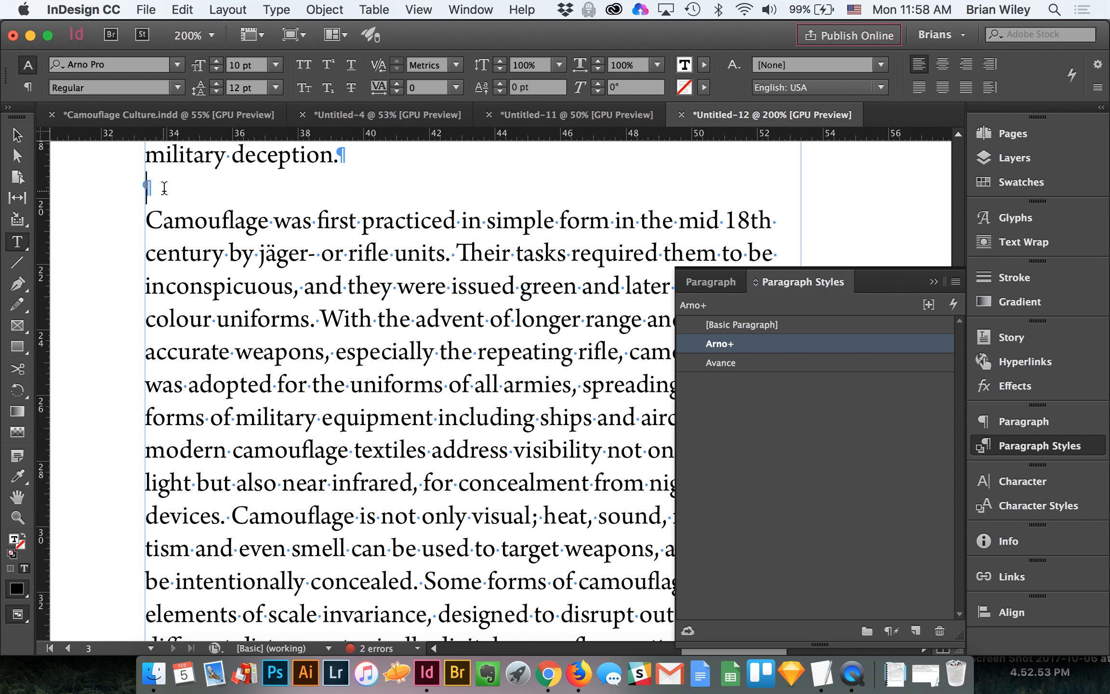
pyautogui.hotkey('shift', 'Return')
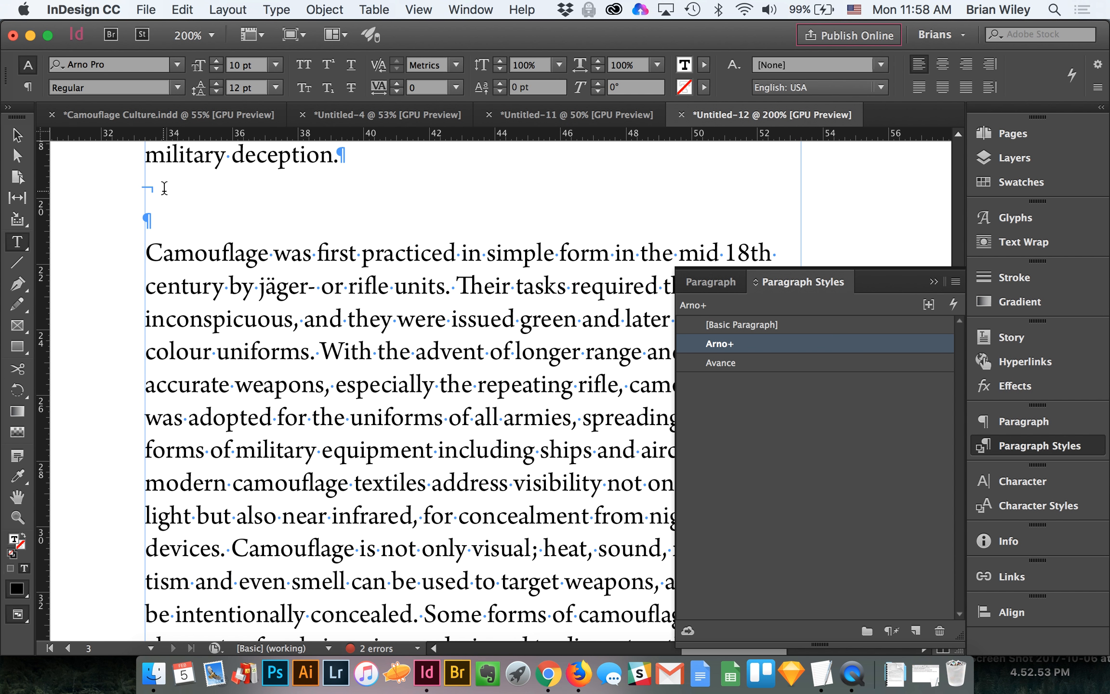
pyautogui.press('BackSpace')
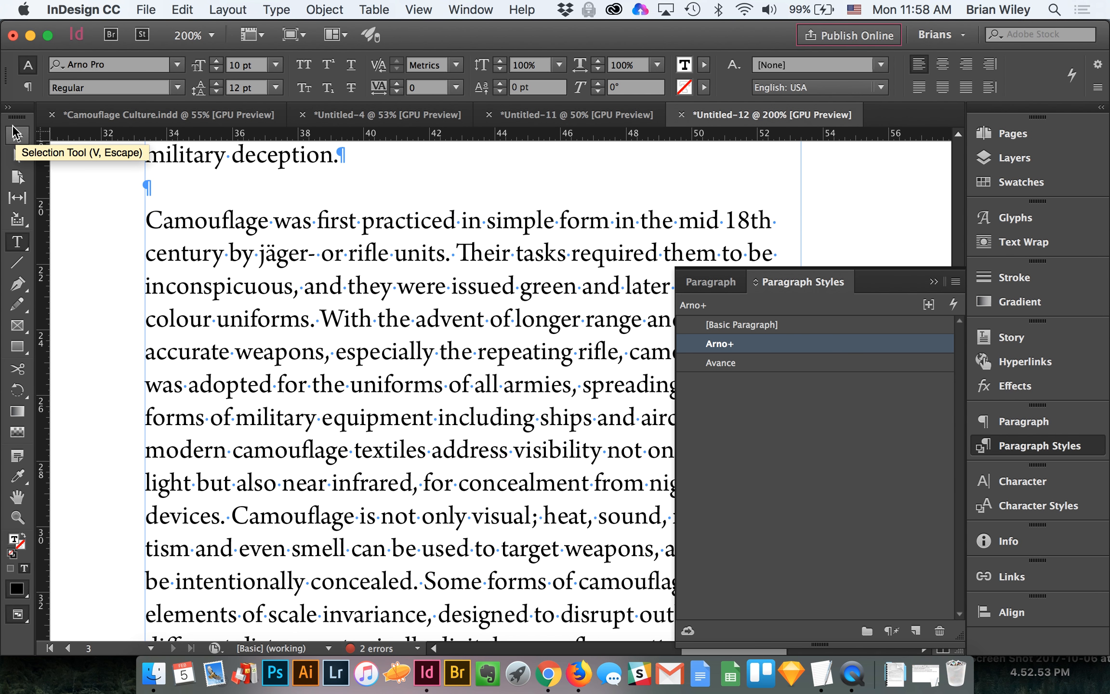
pyautogui.press('BackSpace')
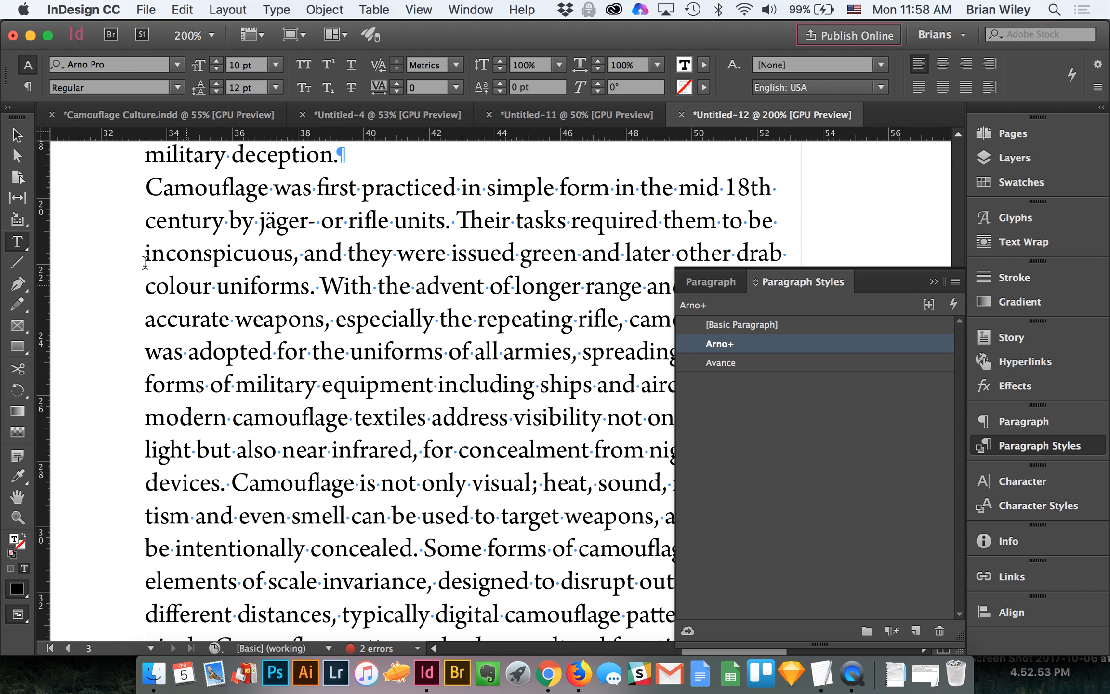
pyautogui.click(18, 136)
# Step: Delete the empty paragraph after "political identification." in the right page's text
pyautogui.press('z')
pyautogui.keyDown('alt'); pyautogui.click(390, 300); pyautogui.keyUp('alt')
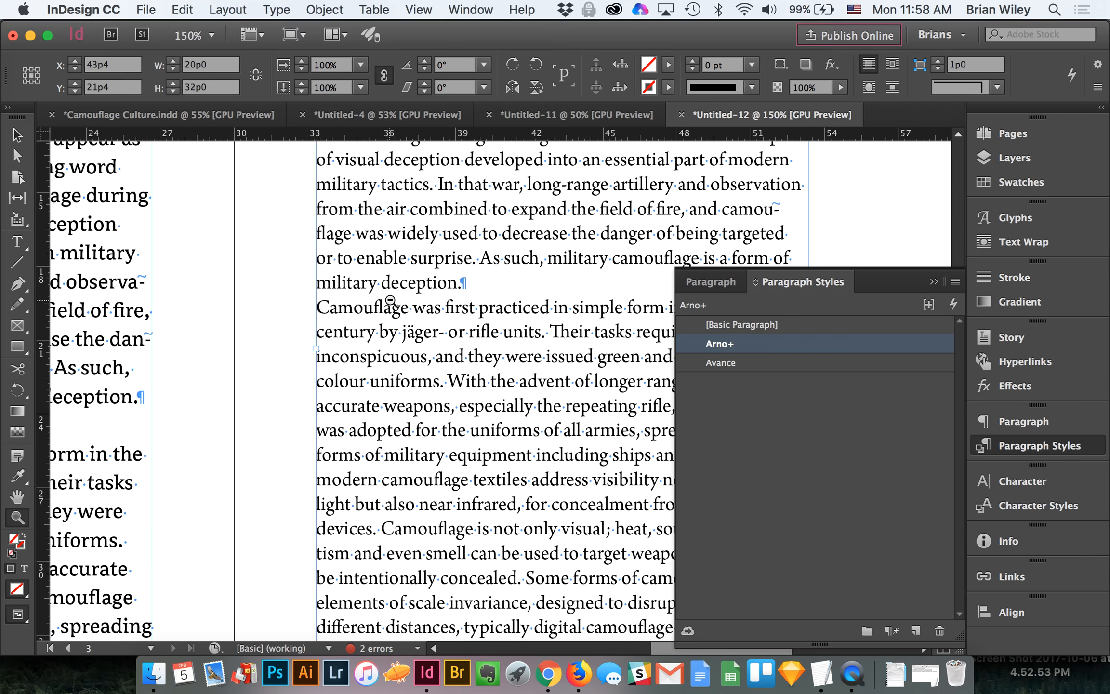
pyautogui.keyDown('alt'); pyautogui.click(391, 301); pyautogui.keyUp('alt')
pyautogui.press('v')
pyautogui.hscroll(4, 390, 299)
pyautogui.scroll(-5, 391, 299)
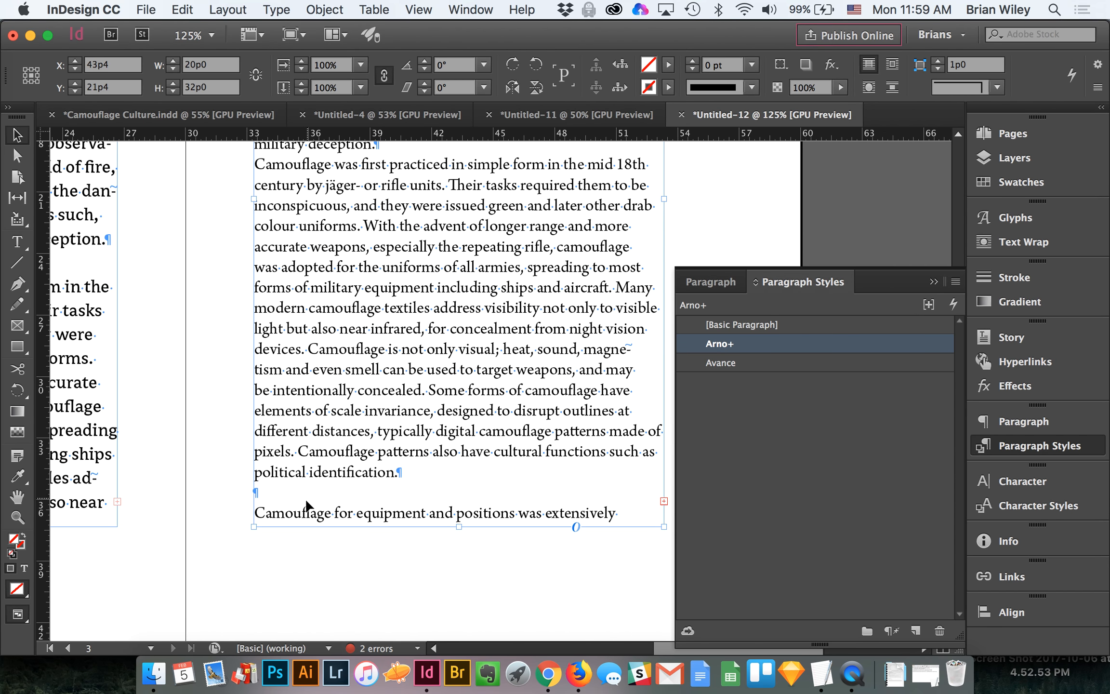
pyautogui.doubleClick(284, 492)
pyautogui.press('BackSpace')
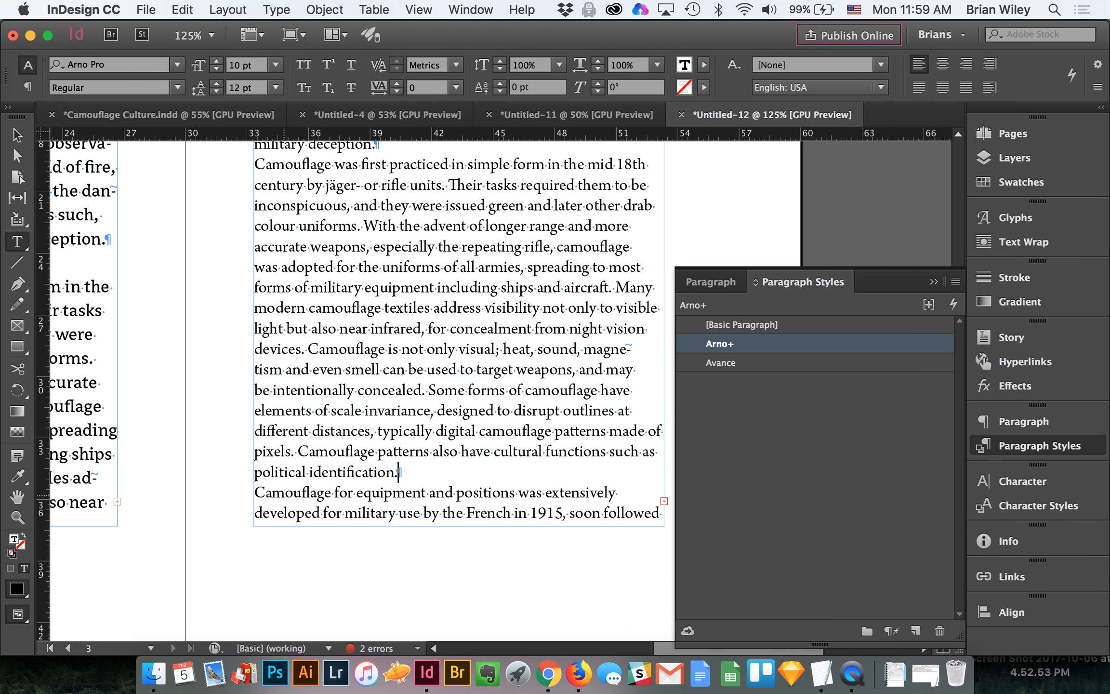
pyautogui.scroll(7, 284, 495)
pyautogui.scroll(-5, 284, 495)
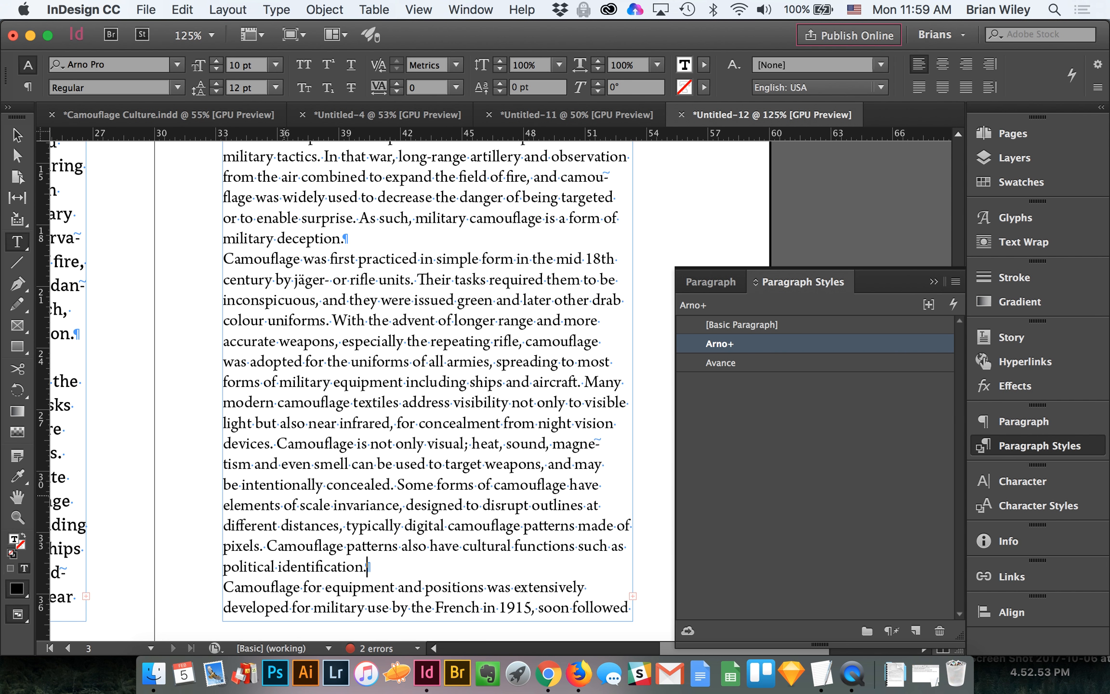
# Step: Set Space After to 0p6 in the Arno paragraph style, checking the style's leading for comparison
pyautogui.click(17, 134)
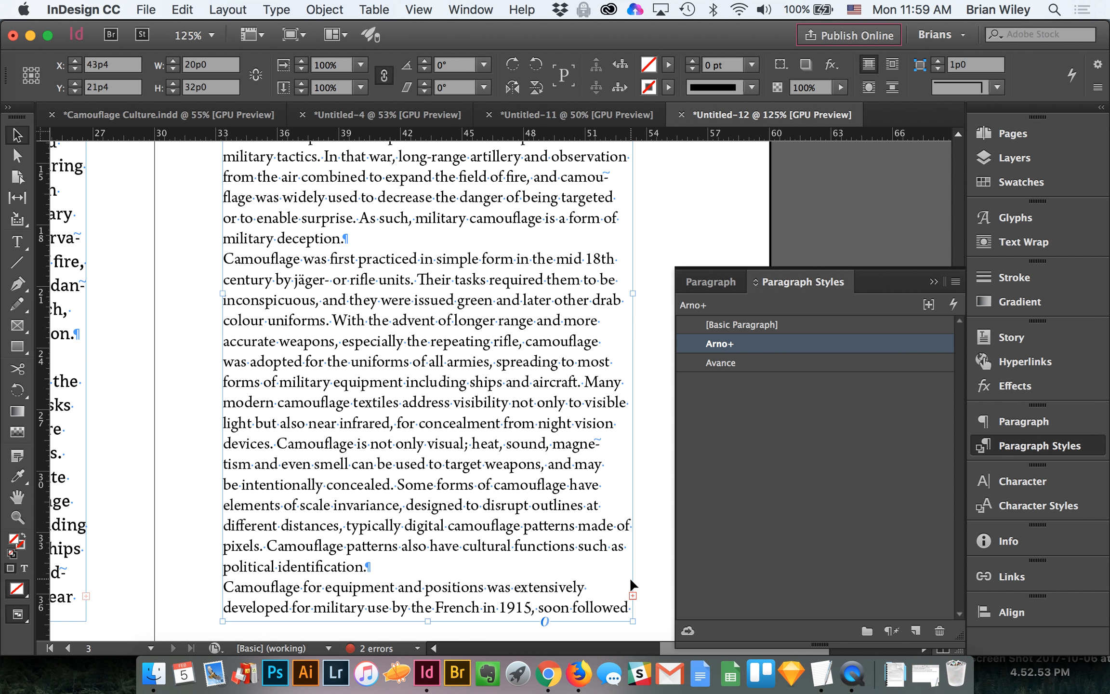
pyautogui.scroll(5, 431, 309)
pyautogui.scroll(-3, 432, 309)
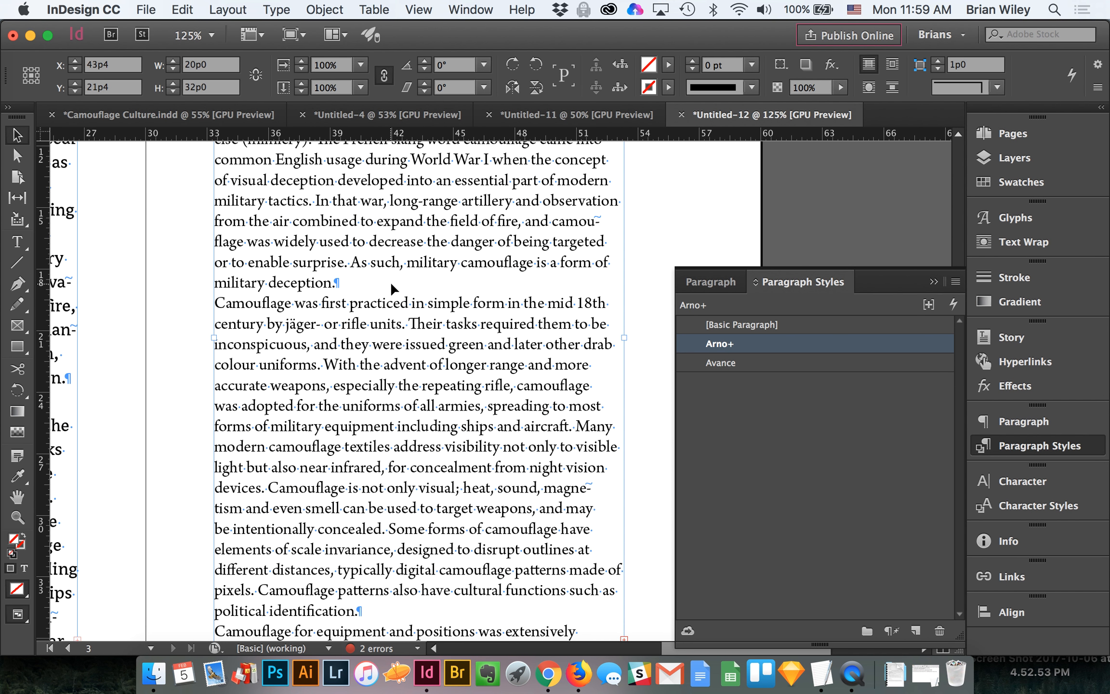
pyautogui.scroll(-1, 391, 284)
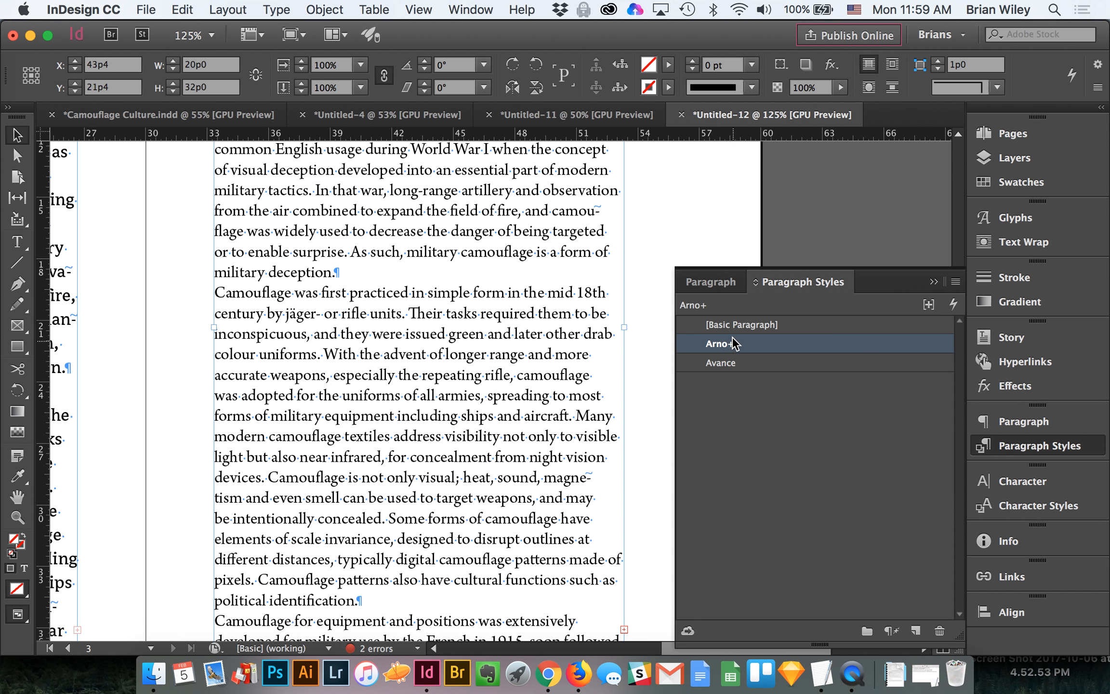
pyautogui.doubleClick(776, 348)
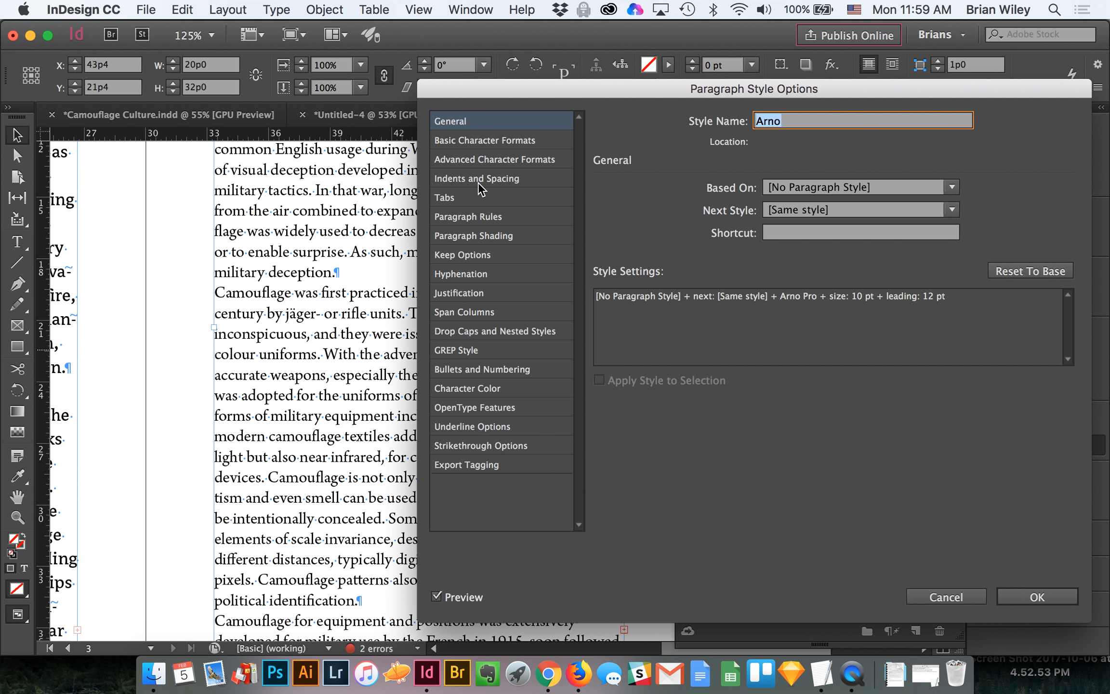
pyautogui.click(477, 182)
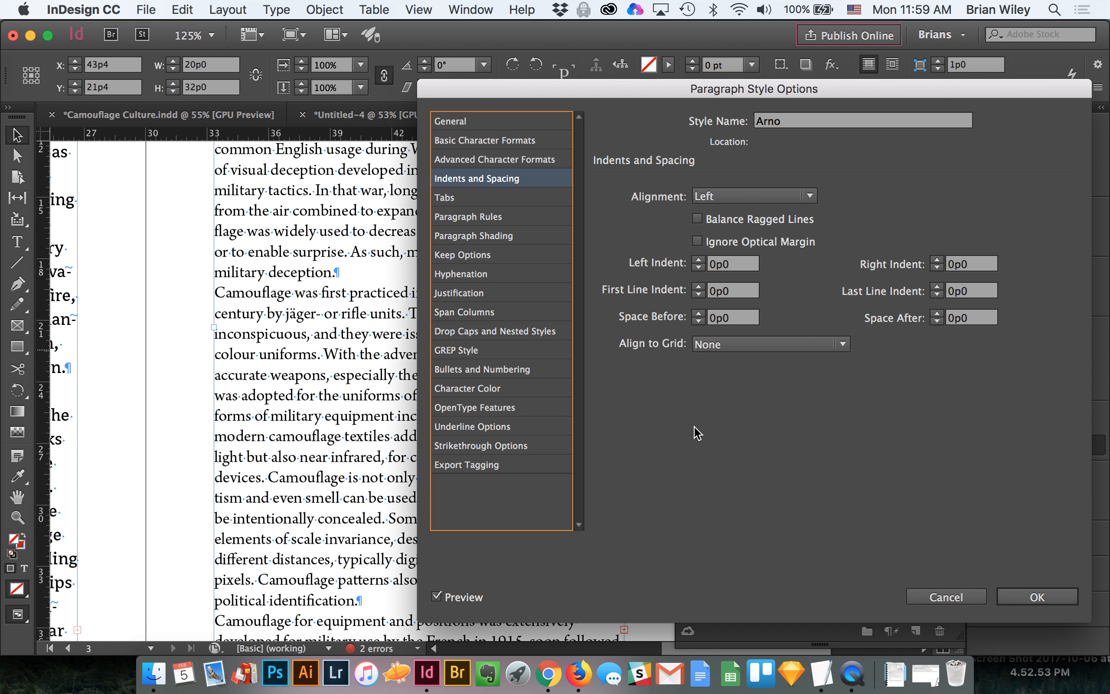
pyautogui.click(935, 313)
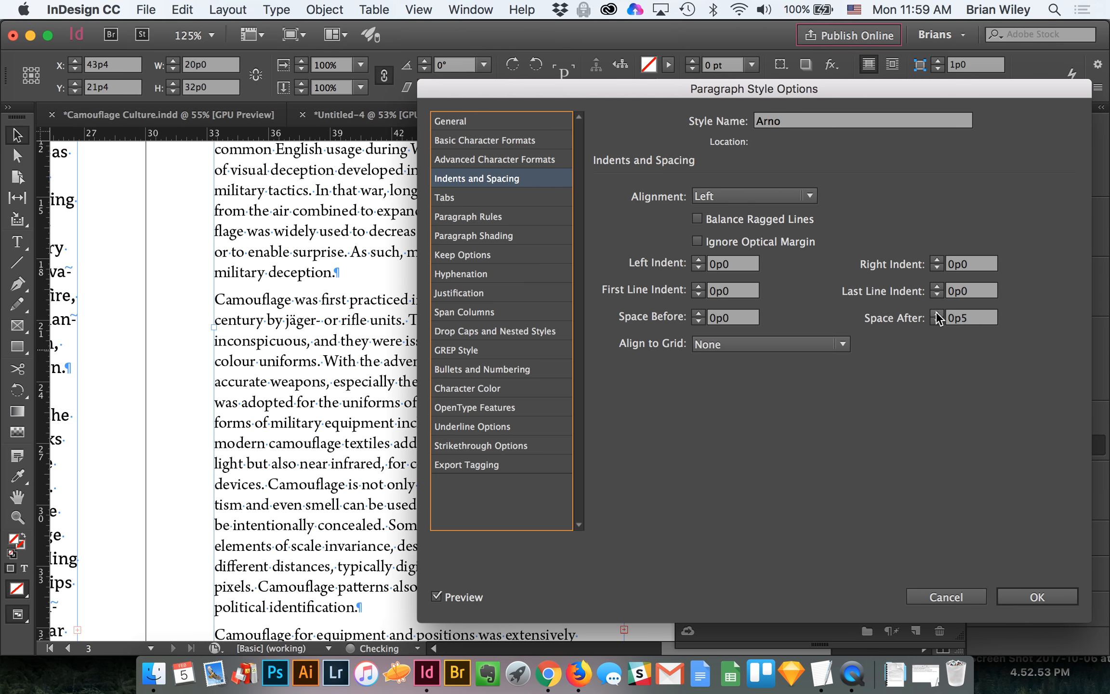
pyautogui.click(935, 313)
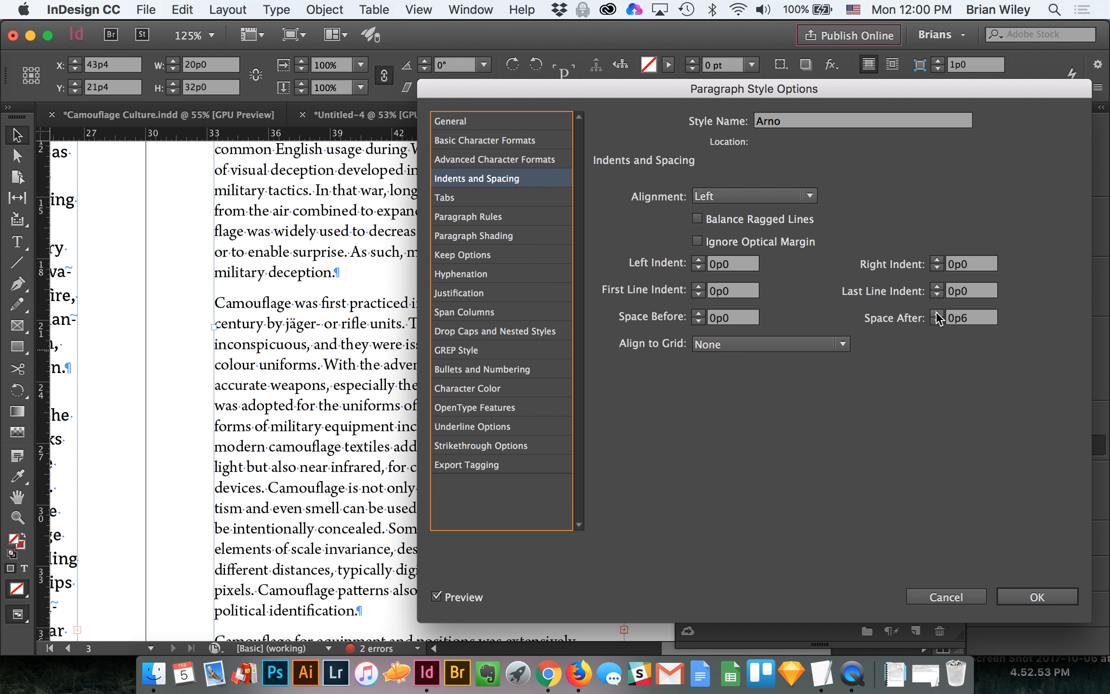
pyautogui.click(468, 143)
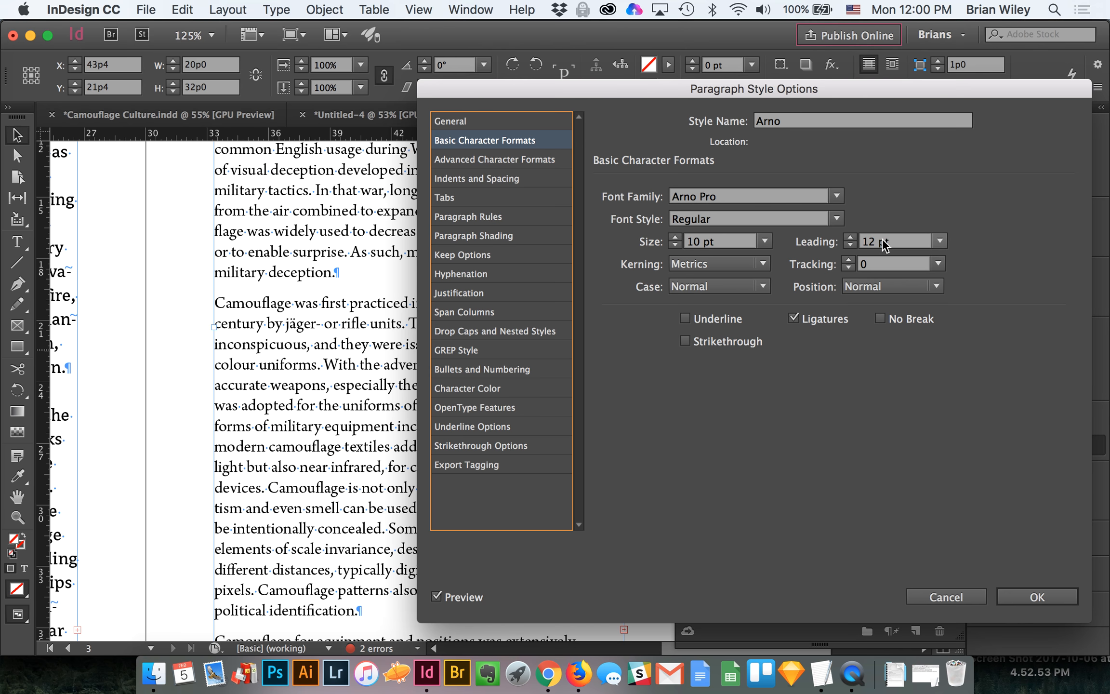
pyautogui.click(501, 174)
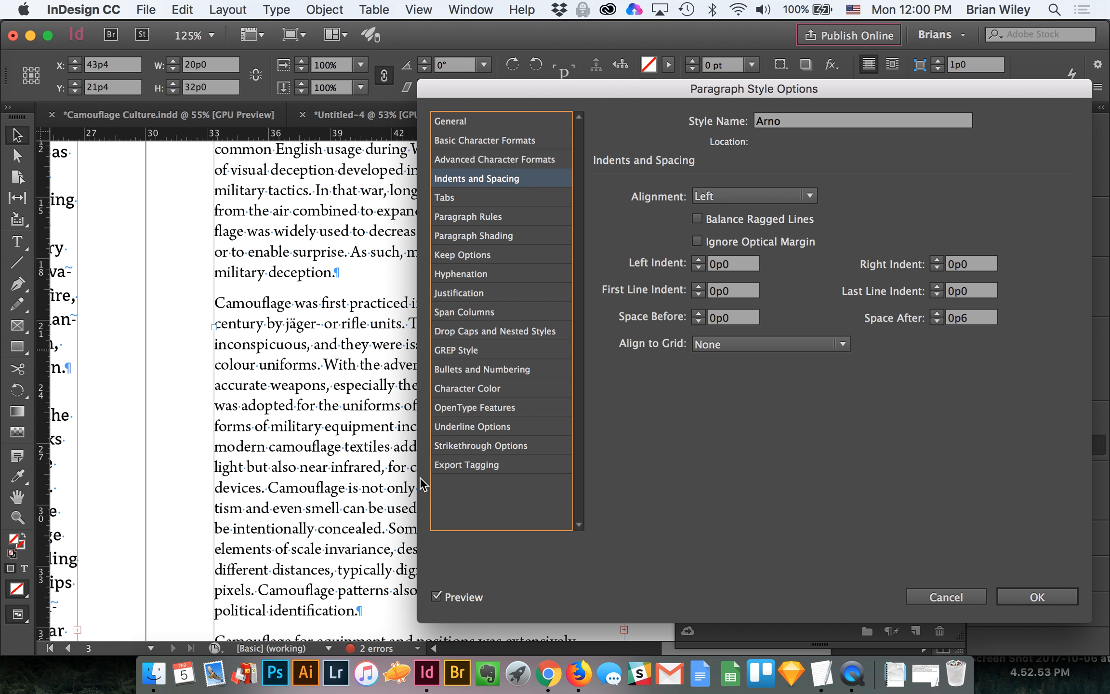
pyautogui.click(1016, 600)
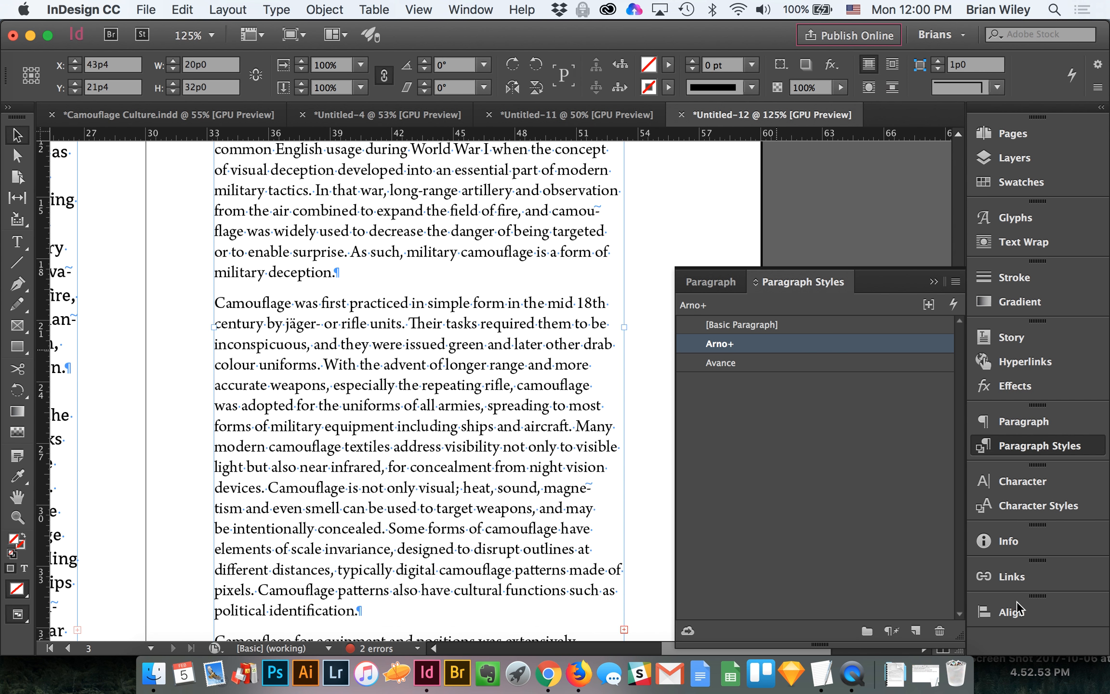
# Step: Preview the spread in presentation mode to check the paragraph spacing, and return to the normal view
pyautogui.hotkey('shift', 'w')
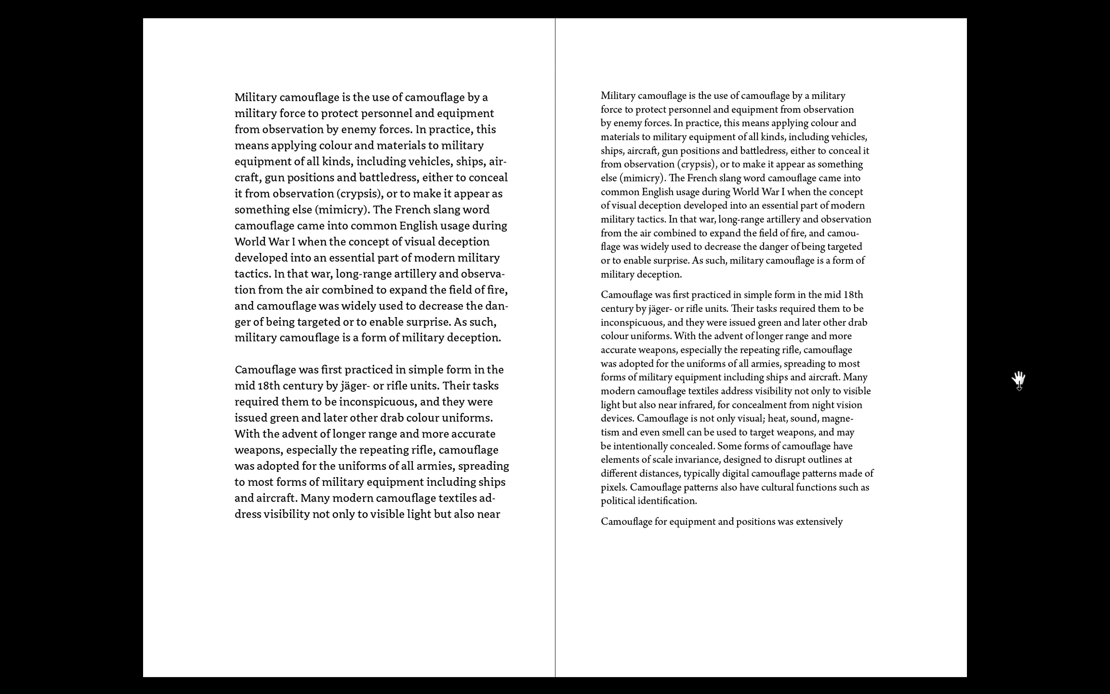
pyautogui.hotkey('shift', 'w')
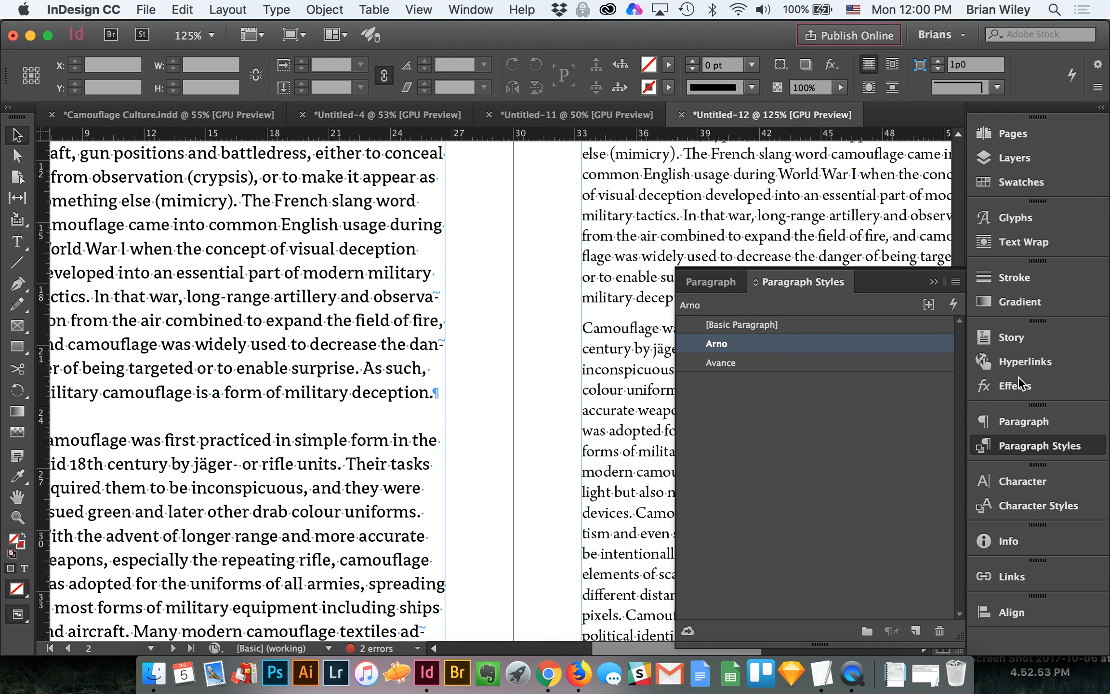
# Step: Review the left and right pages' paragraph spacing in presentation mode, and return to the right page's text
pyautogui.hotkey('shift', 'w')
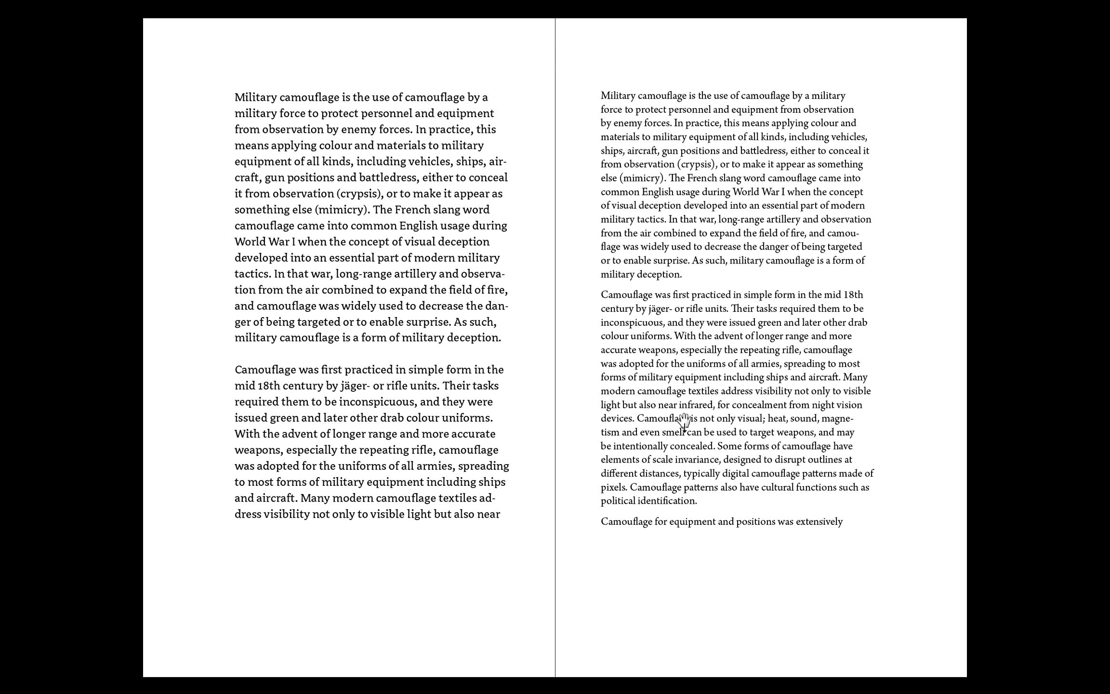
pyautogui.press('Escape')
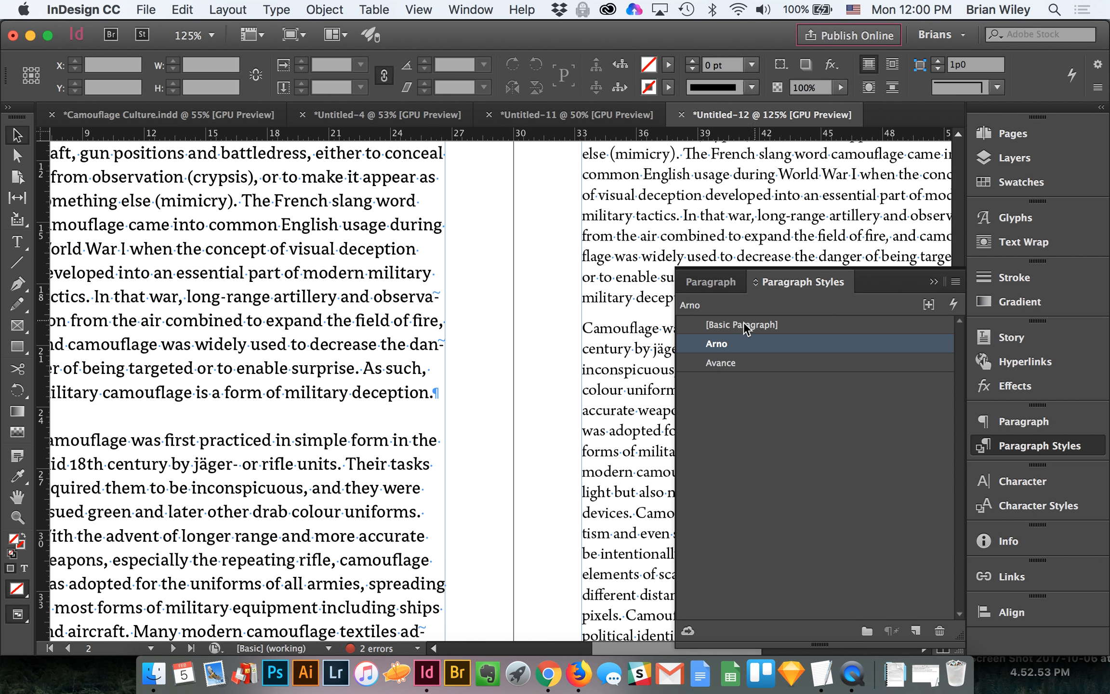
pyautogui.hscroll(10, 548, 325)
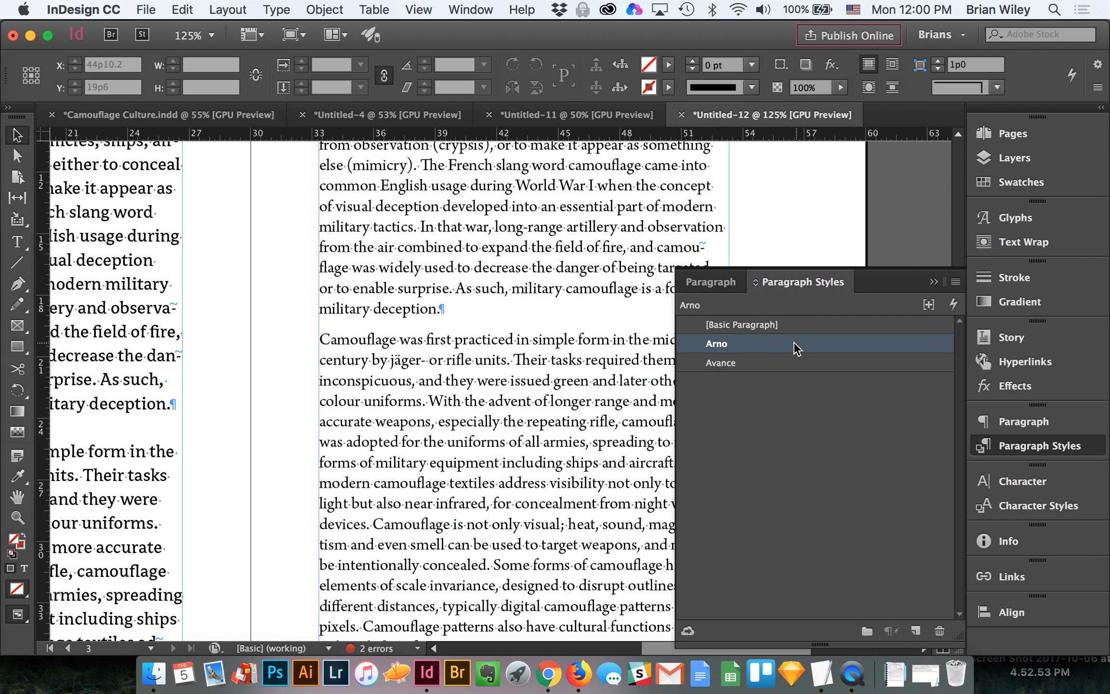
# Step: In the Arno paragraph style, try a left indent, return it to 0p0, and set First Line Indent to 0p6
pyautogui.doubleClick(793, 347)
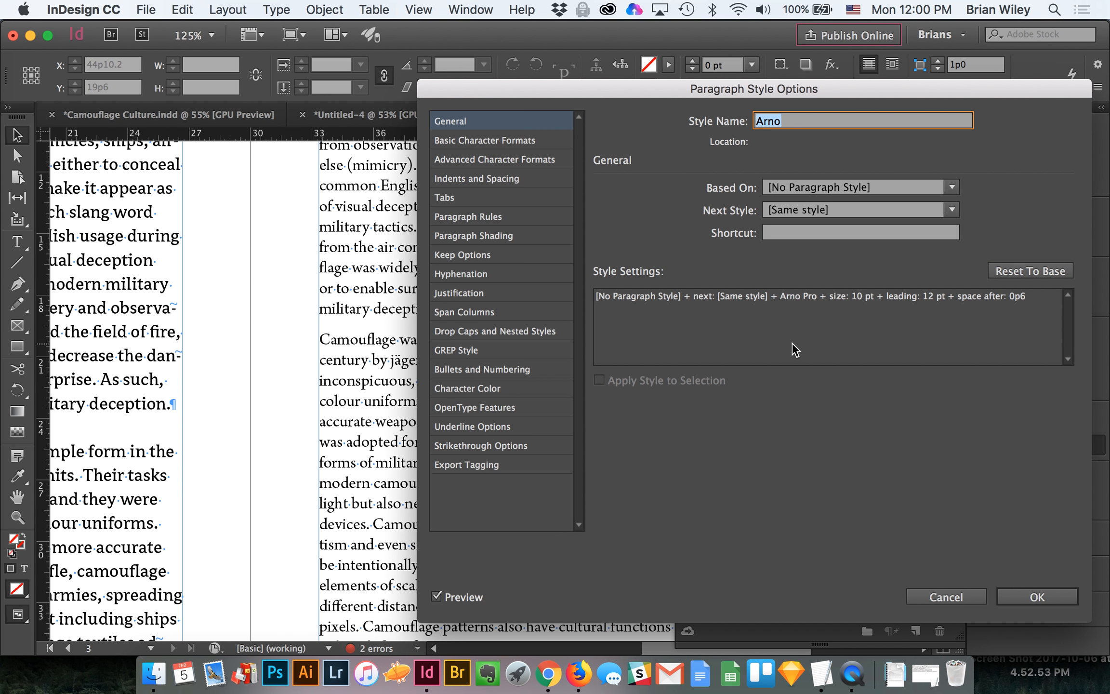
pyautogui.click(510, 179)
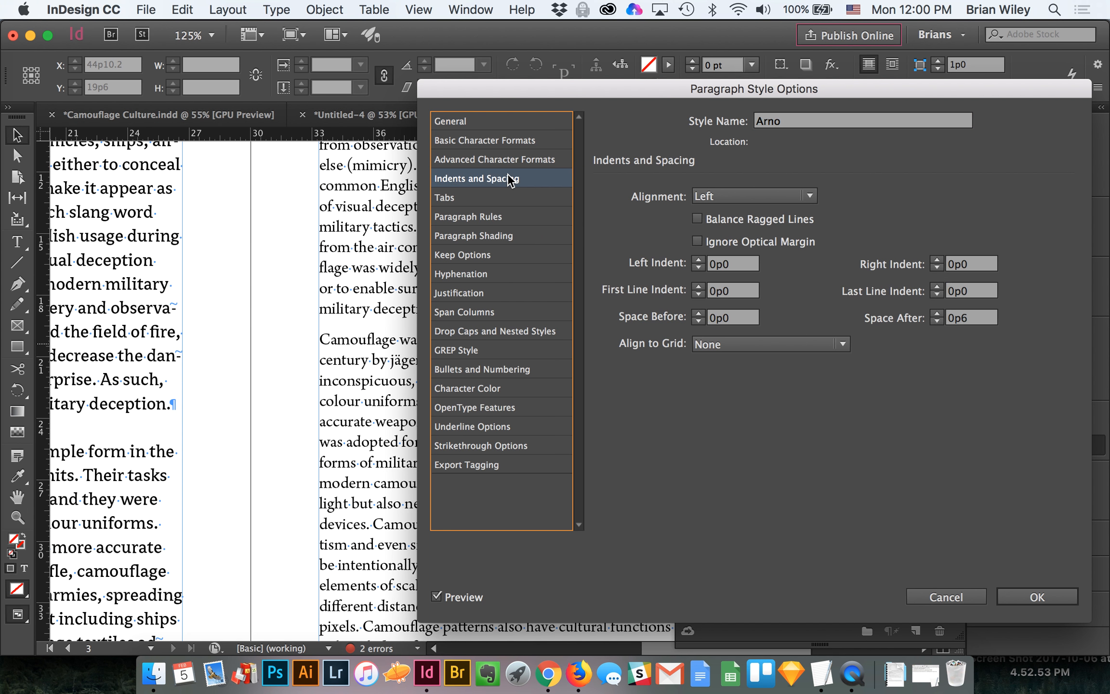
pyautogui.click(698, 259)
pyautogui.click(698, 259)
pyautogui.click(698, 259)
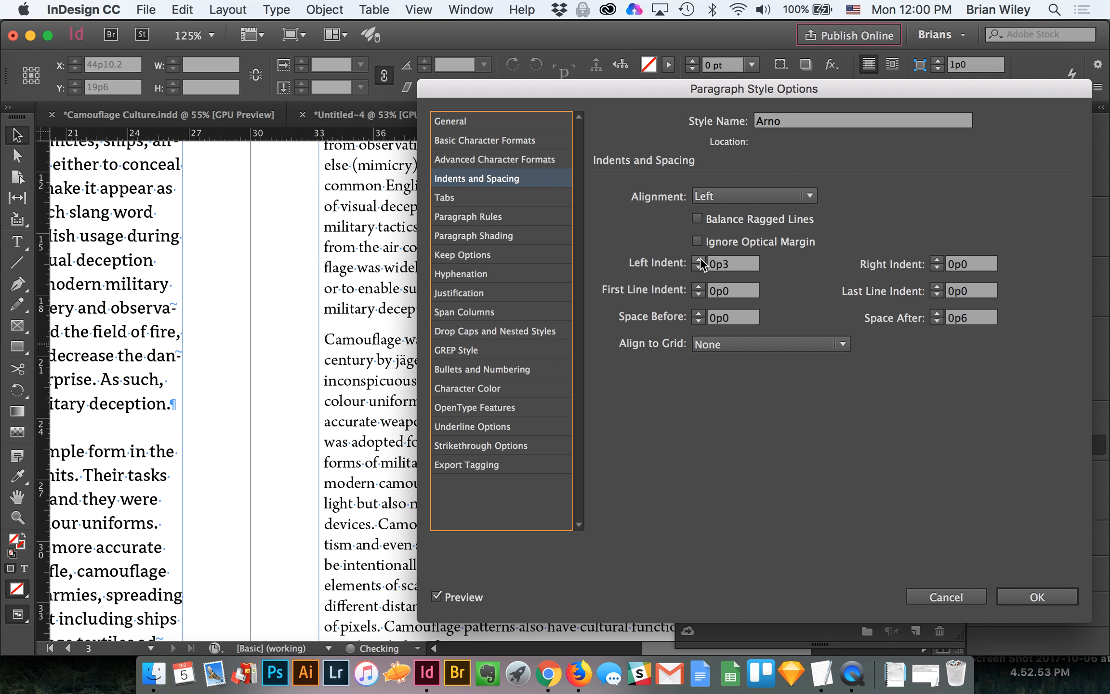
pyautogui.click(697, 259)
pyautogui.click(698, 259)
pyautogui.click(698, 267)
pyautogui.click(698, 267)
pyautogui.click(698, 267)
pyautogui.click(698, 268)
pyautogui.click(698, 268)
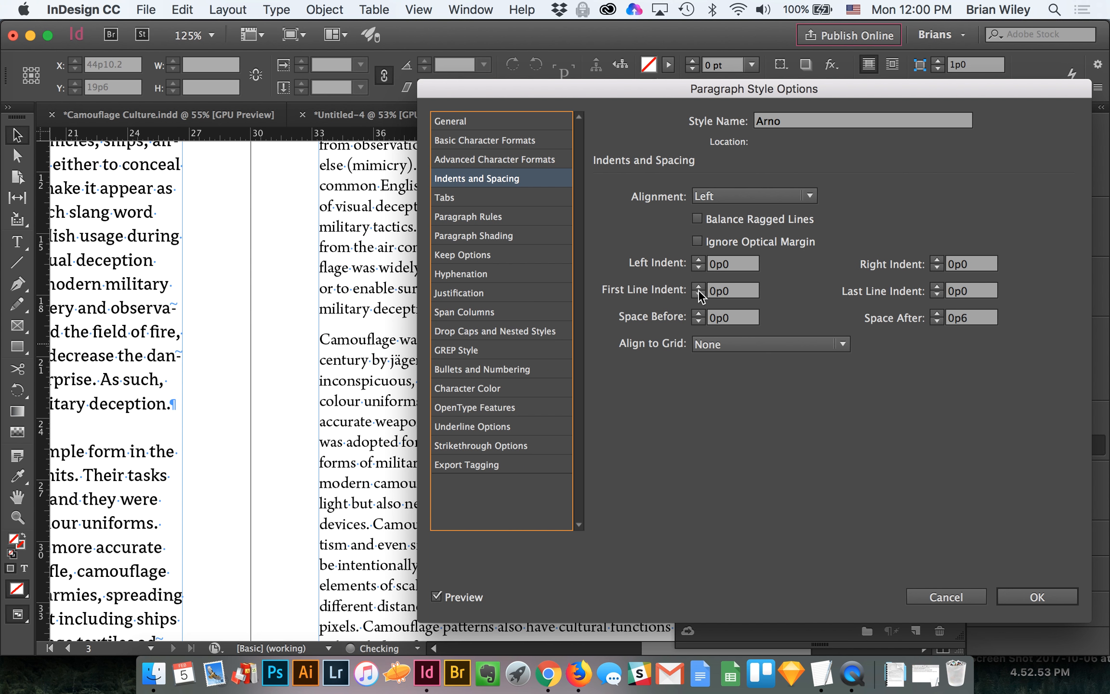
pyautogui.click(700, 285)
pyautogui.click(700, 285)
pyautogui.click(701, 285)
pyautogui.click(701, 285)
pyautogui.click(700, 285)
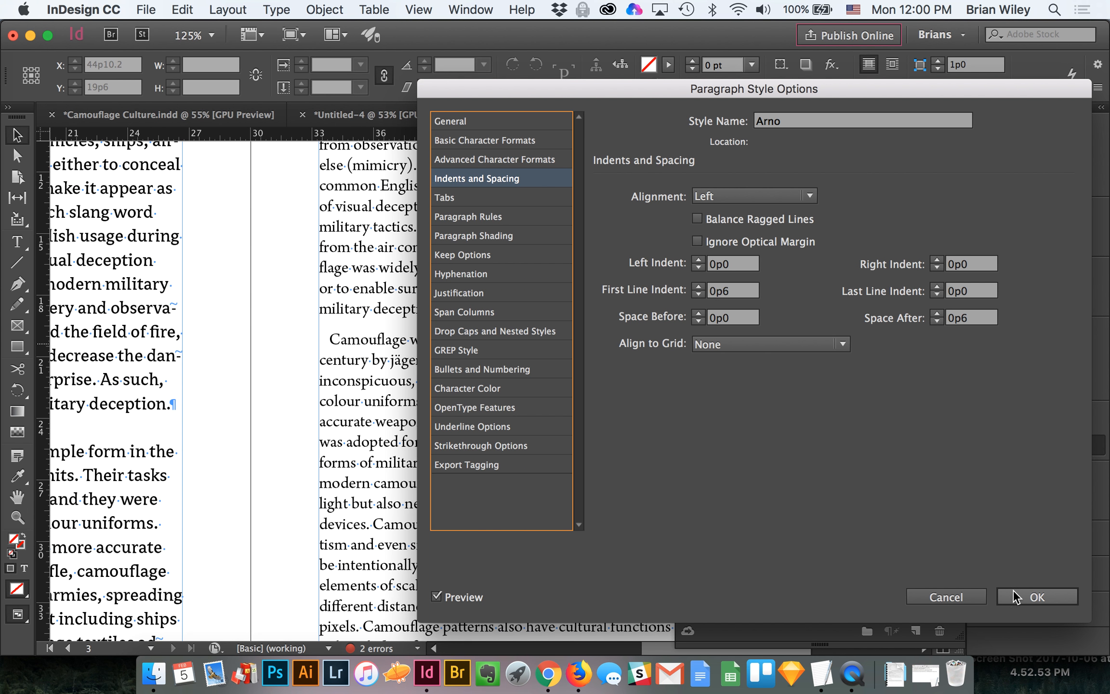
pyautogui.click(1026, 596)
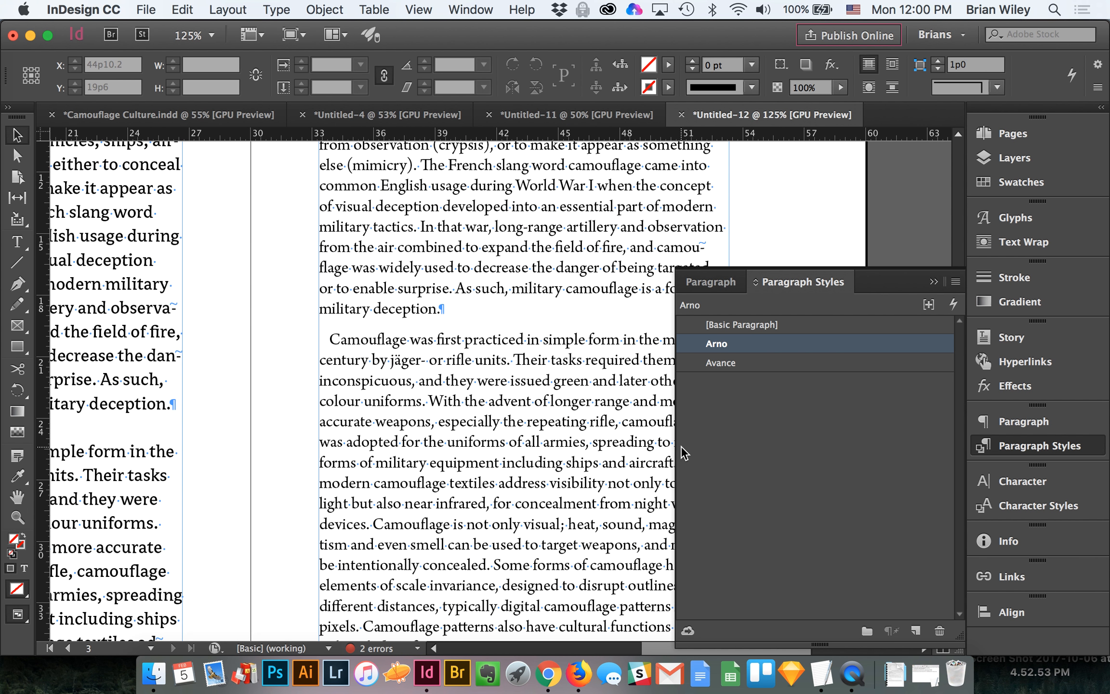
# Step: Try inserting a tab before "Camouflage was first practiced" on the right page, and remove it
pyautogui.doubleClick(331, 344)
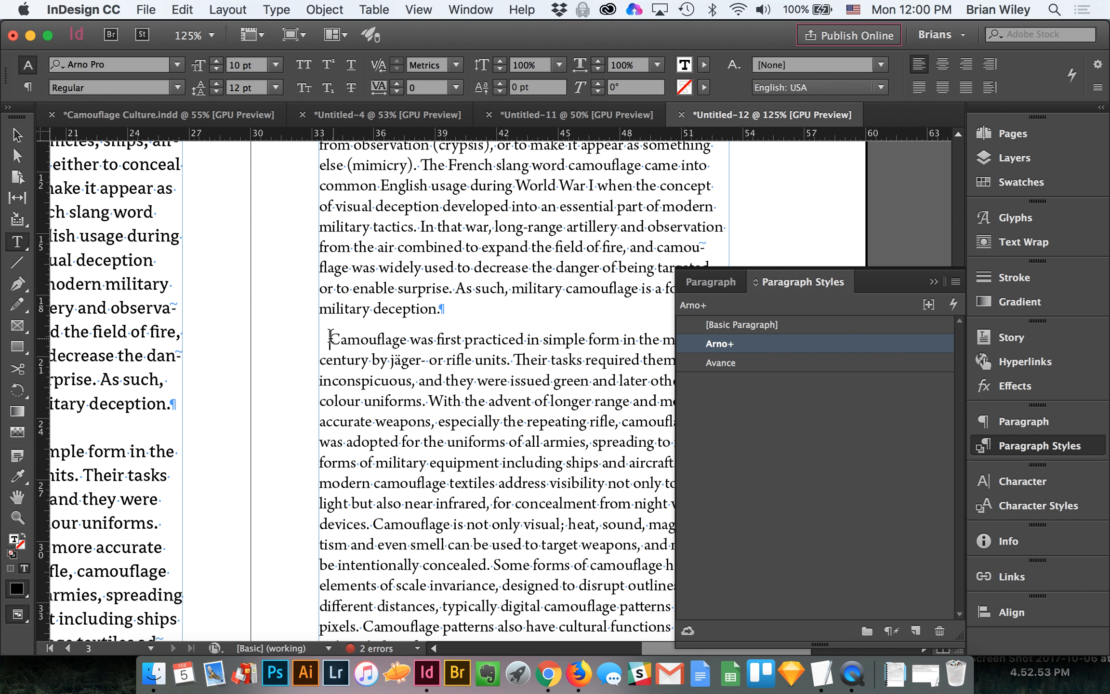
pyautogui.press('Tab')
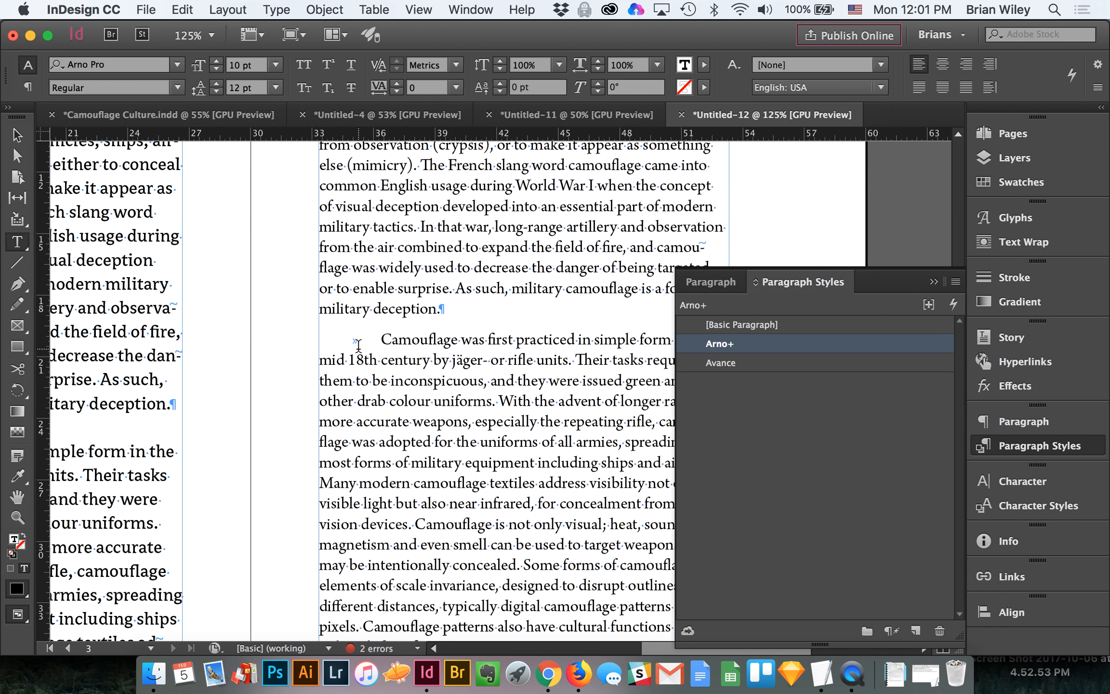
pyautogui.press('BackSpace')
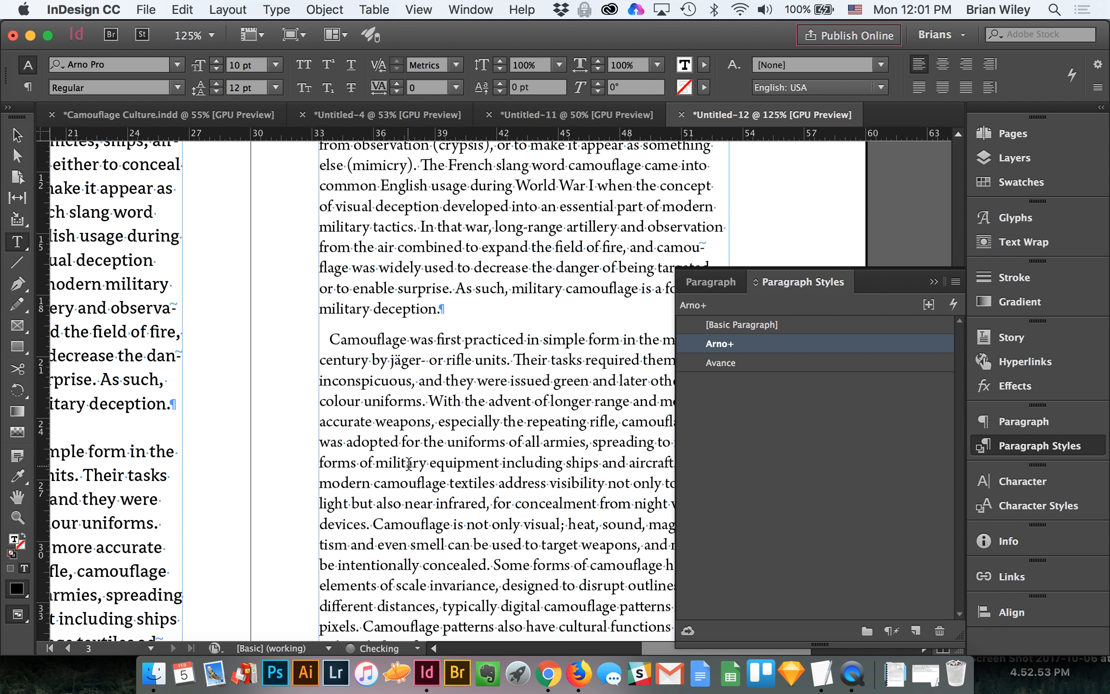
# Step: Examine the first line indents on the spread and check the Arno style's indent and spacing settings
pyautogui.click(17, 135)
pyautogui.press('z')
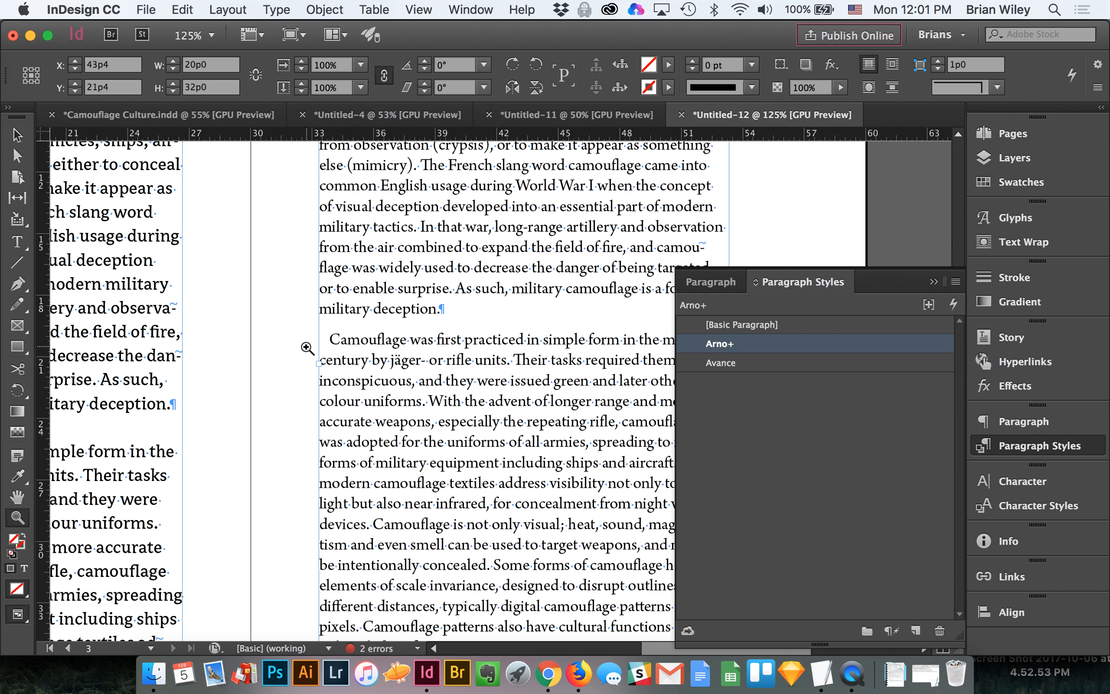
pyautogui.keyDown('alt'); pyautogui.click(488, 371); pyautogui.keyUp('alt')
pyautogui.keyDown('alt'); pyautogui.click(489, 371); pyautogui.keyUp('alt')
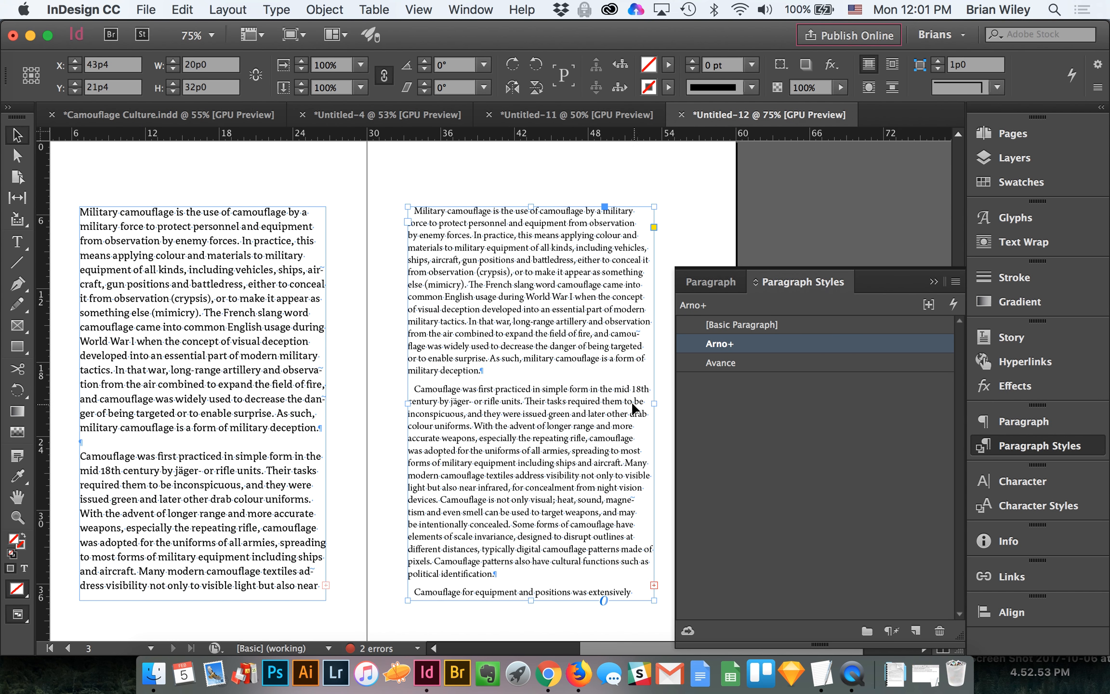
pyautogui.doubleClick(795, 342)
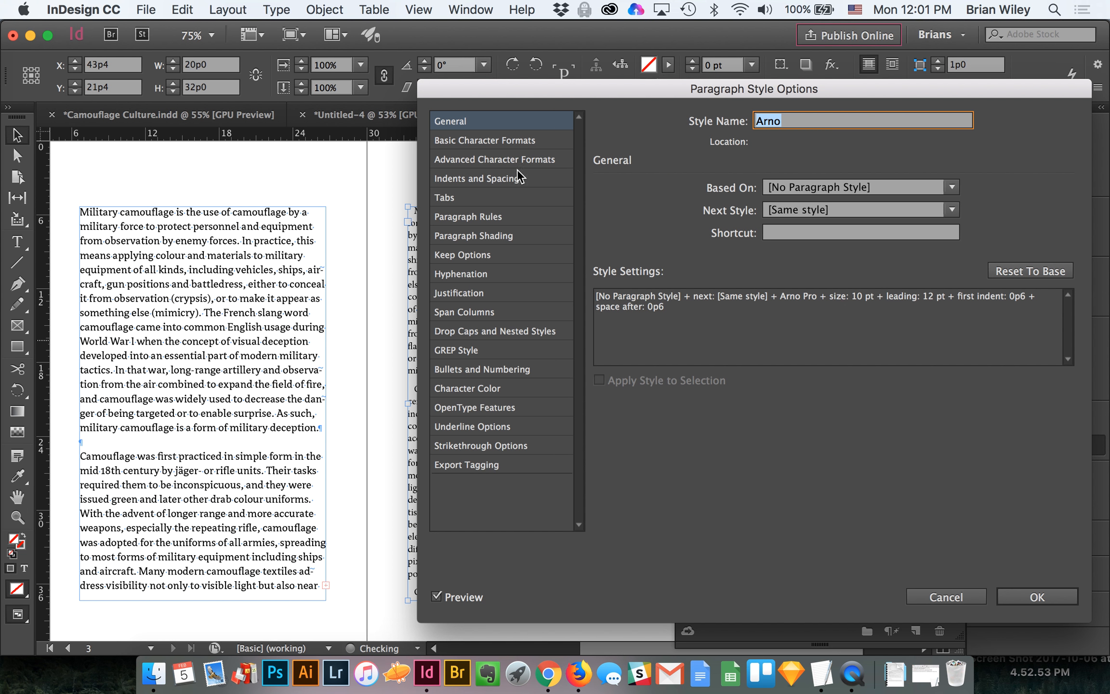
pyautogui.click(494, 181)
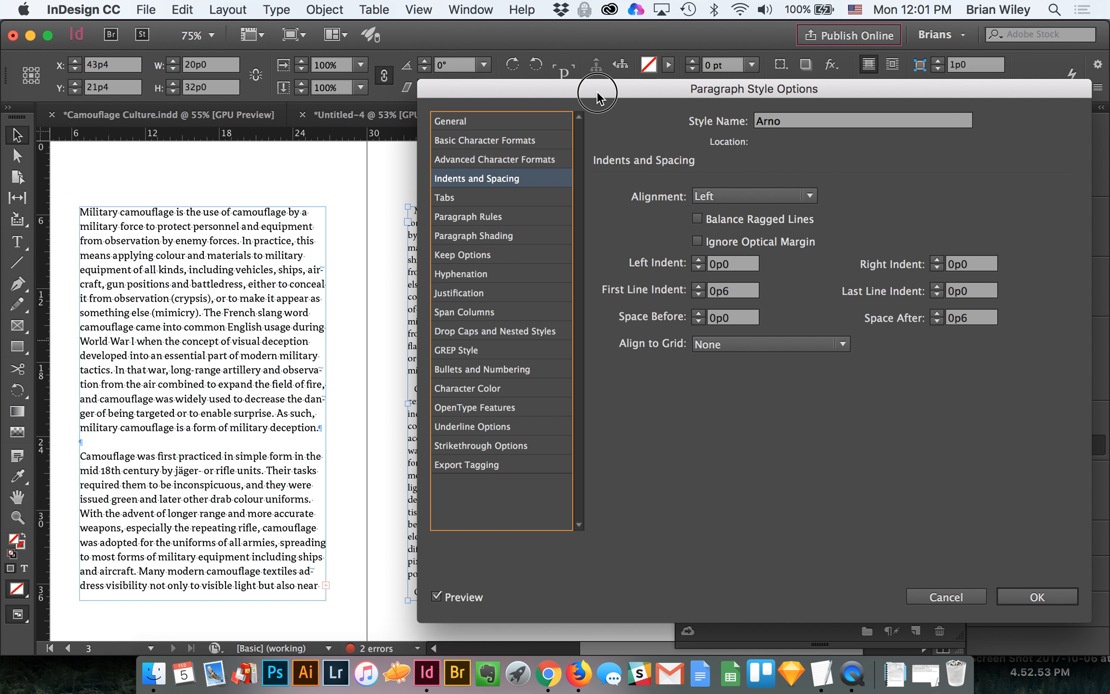
pyautogui.moveTo(597, 90); pyautogui.dragTo(712, 115)
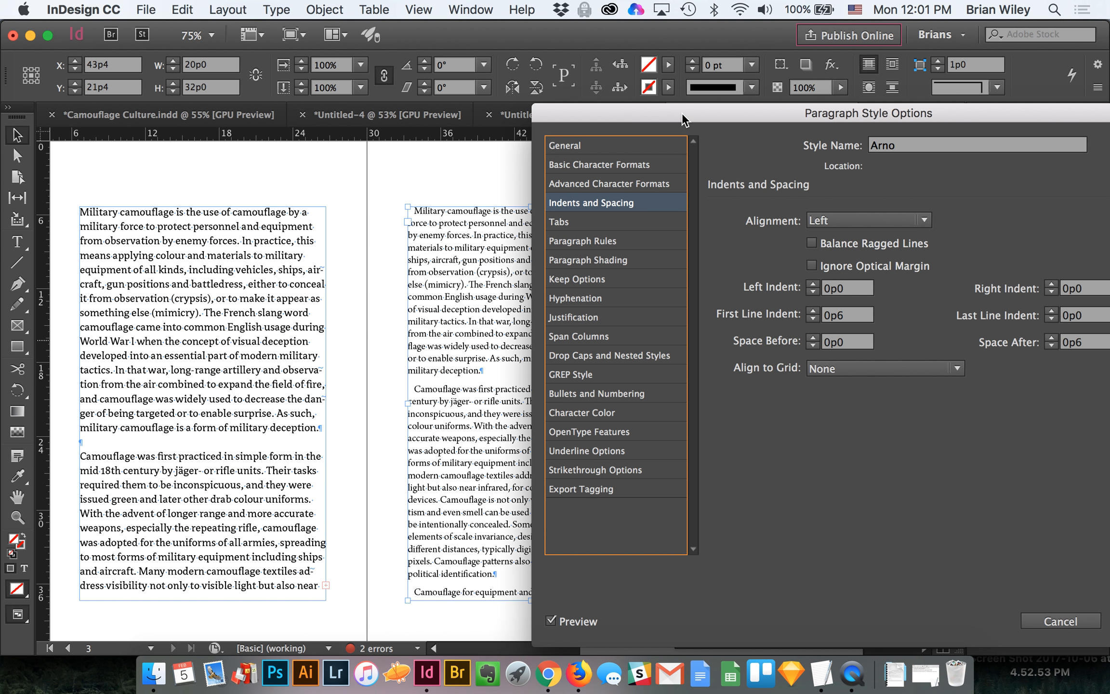
pyautogui.moveTo(684, 119); pyautogui.dragTo(560, 68)
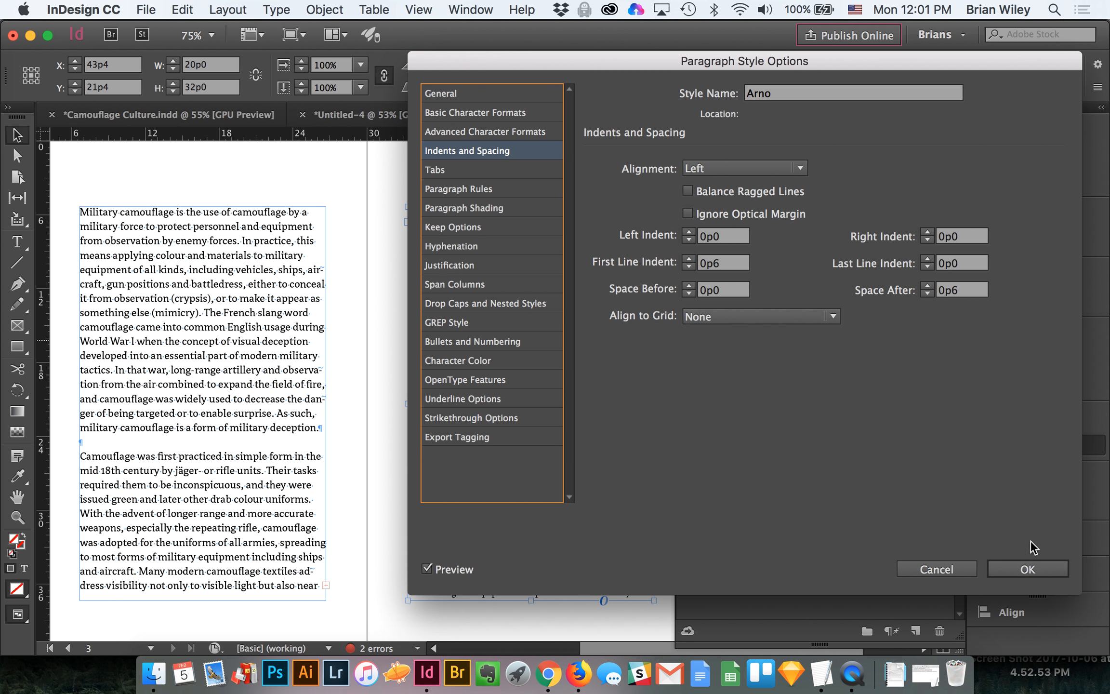
pyautogui.click(1017, 571)
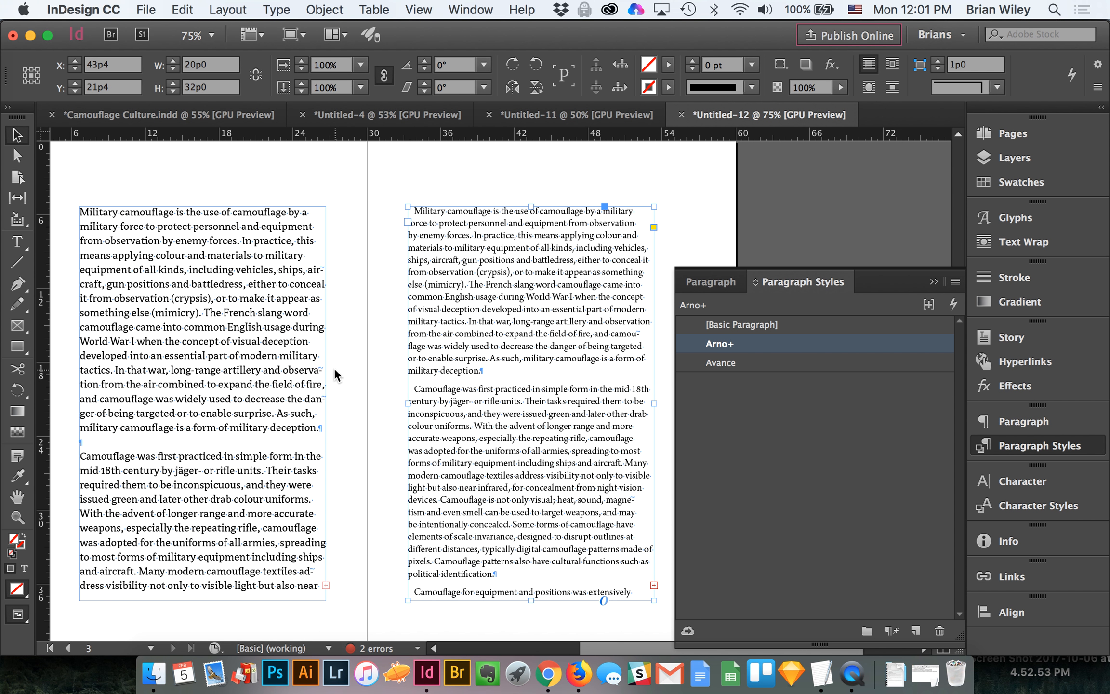
# Step: Examine the "18th" numerals in the right page's second paragraph, opening the Arno style's options and cancelling them
pyautogui.scroll(-1, 334, 376)
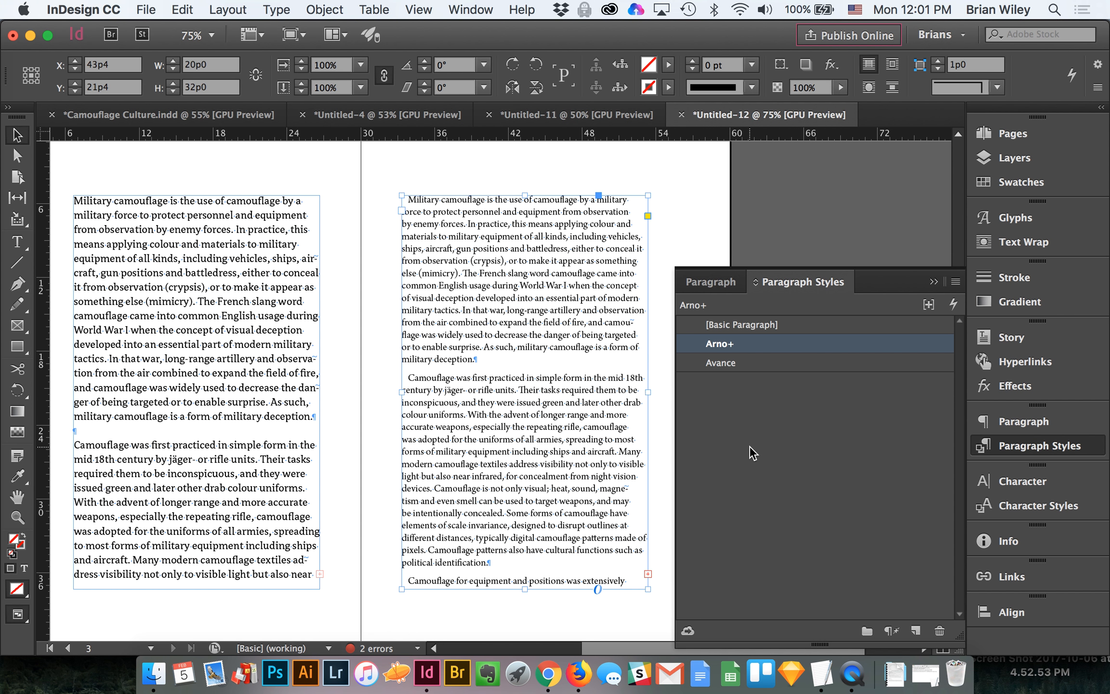
pyautogui.press('z')
pyautogui.moveTo(602, 392); pyautogui.dragTo(661, 435)
pyautogui.hscroll(3, 513, 440)
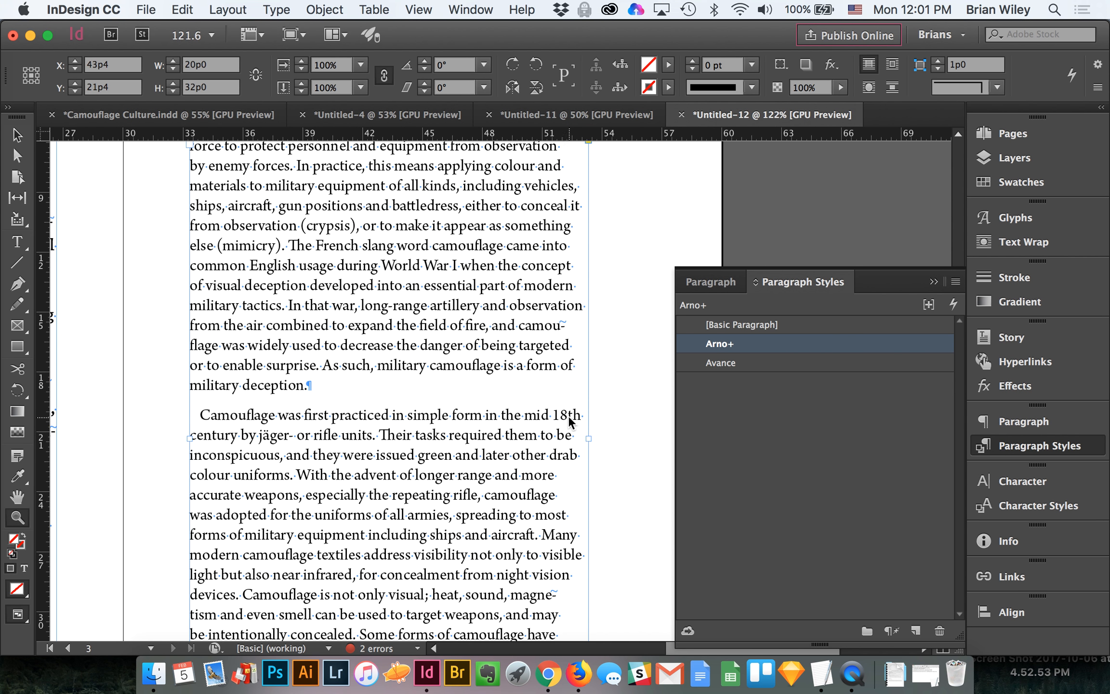
pyautogui.click(790, 381)
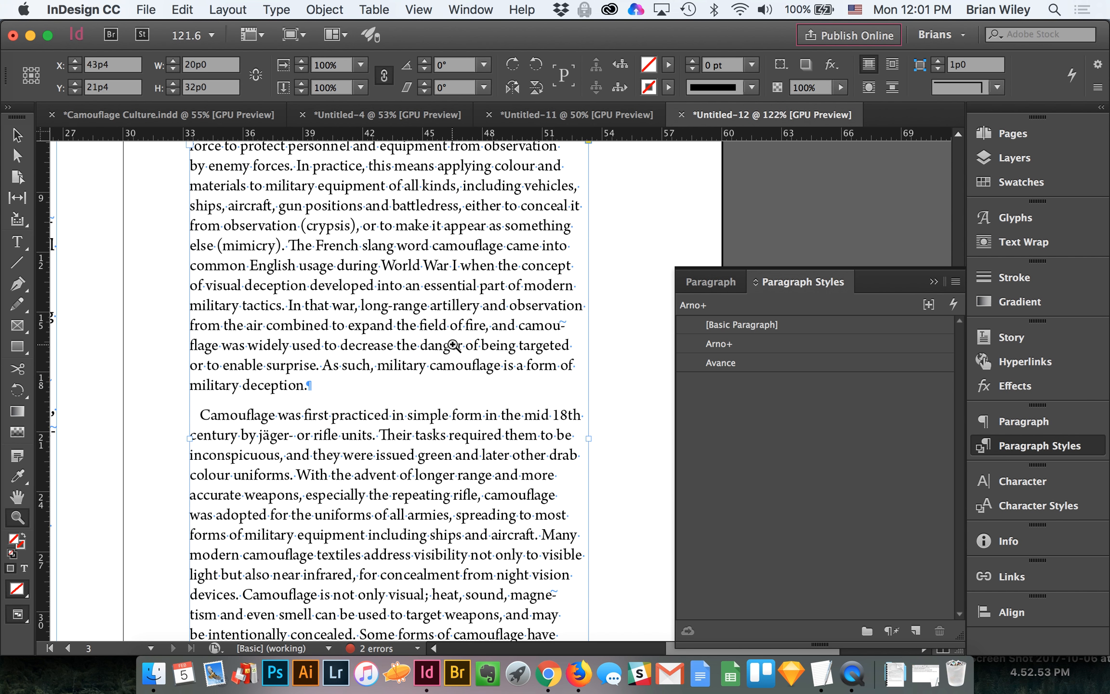
pyautogui.doubleClick(766, 343)
pyautogui.moveTo(447, 64); pyautogui.dragTo(635, 92)
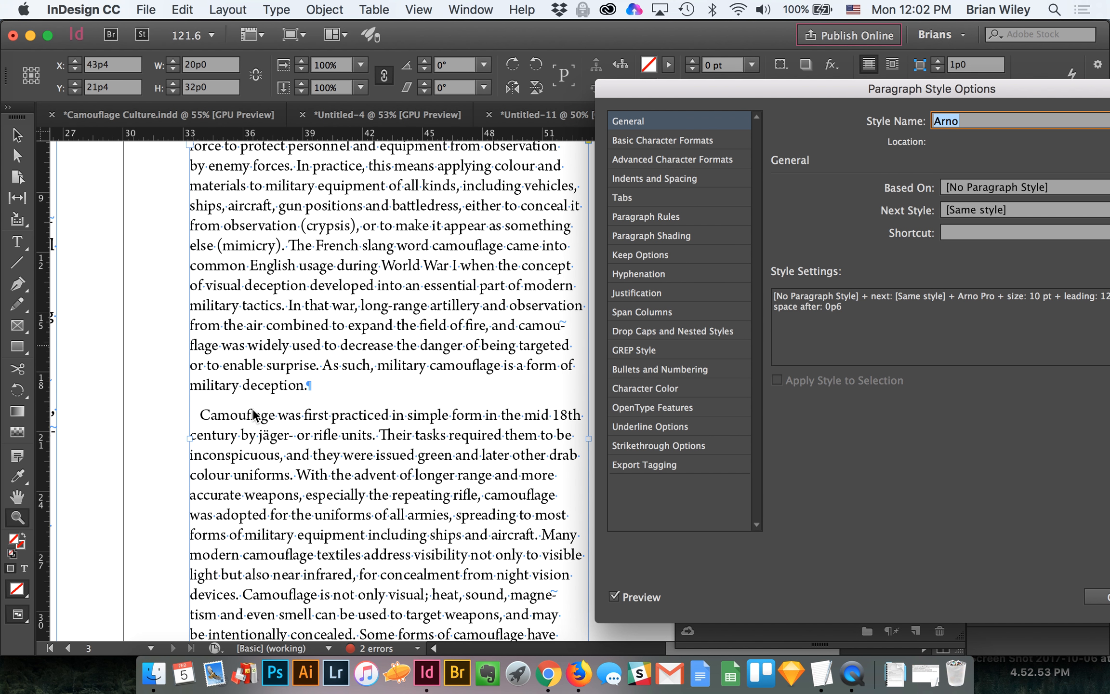
pyautogui.click(1096, 596)
pyautogui.scroll(-3, 460, 431)
pyautogui.hscroll(8, 460, 431)
pyautogui.hscroll(-2, 460, 430)
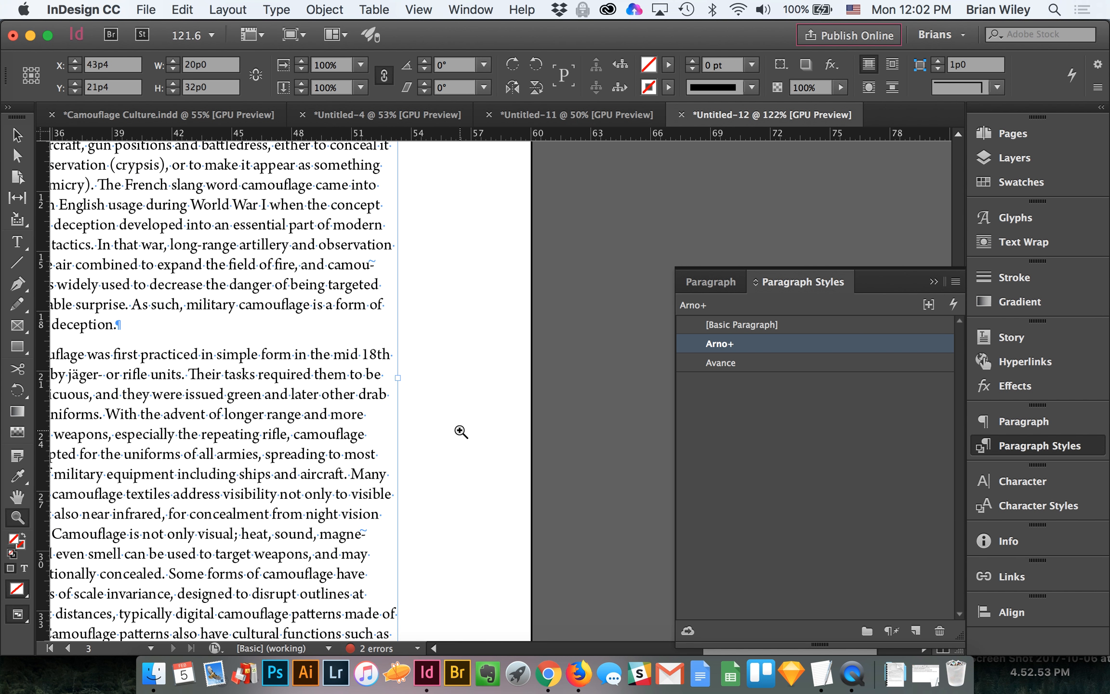
# Step: Set the Arno paragraph style's OpenType figure style to Proportional Oldstyle
pyautogui.doubleClick(807, 347)
pyautogui.moveTo(770, 93); pyautogui.dragTo(584, 91)
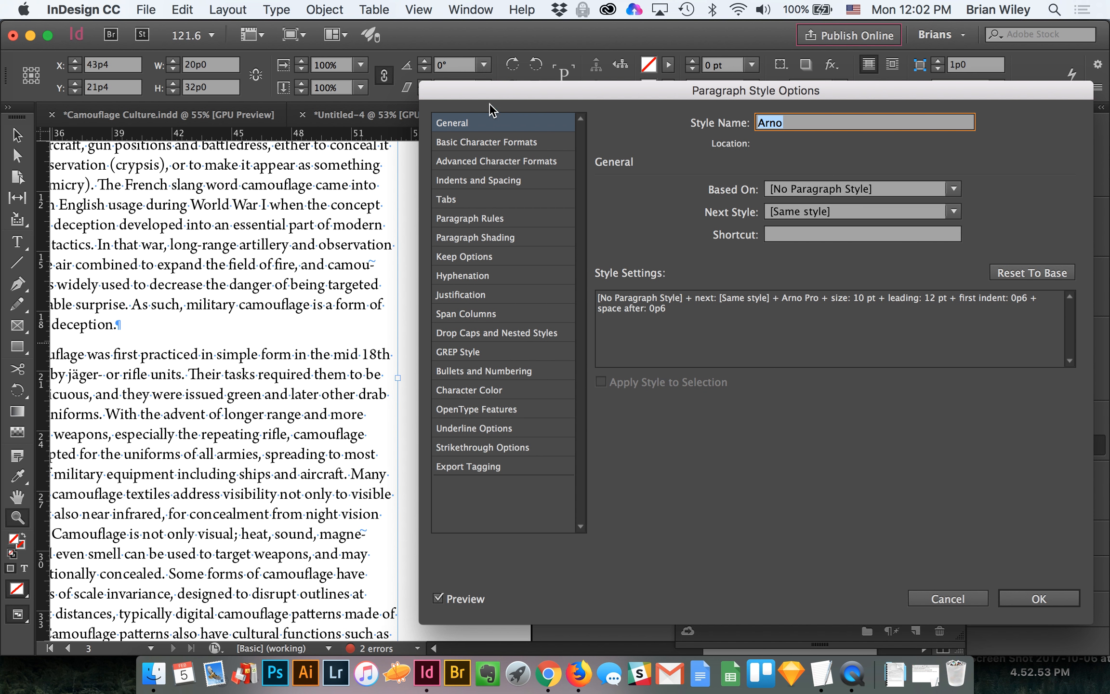
pyautogui.click(458, 408)
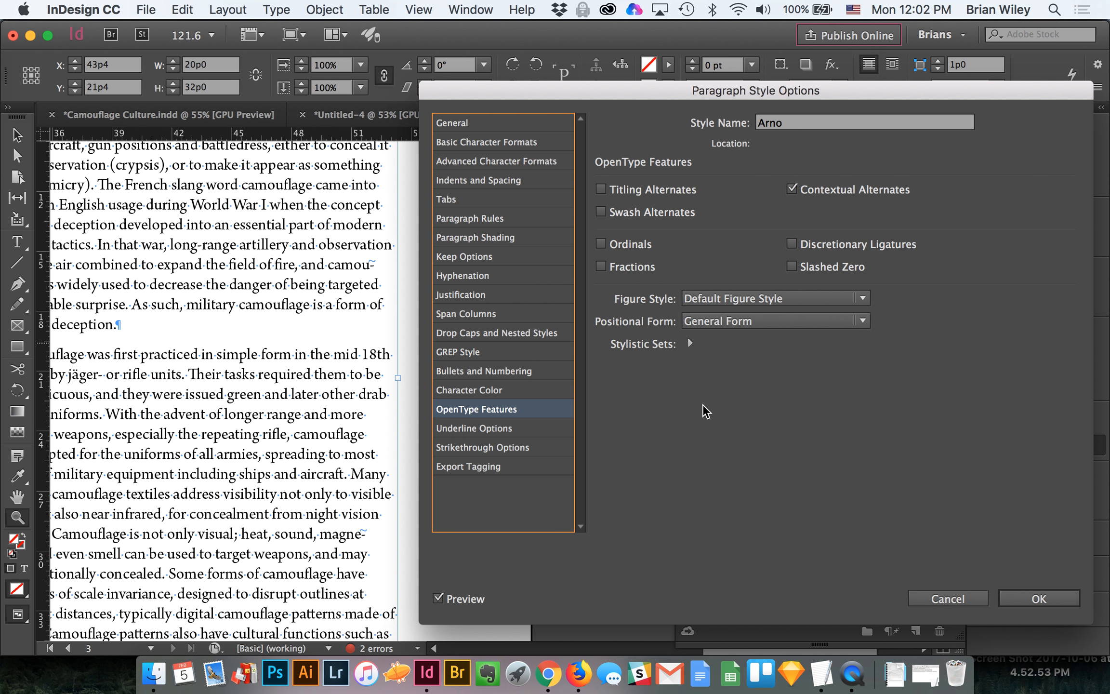
pyautogui.click(718, 298)
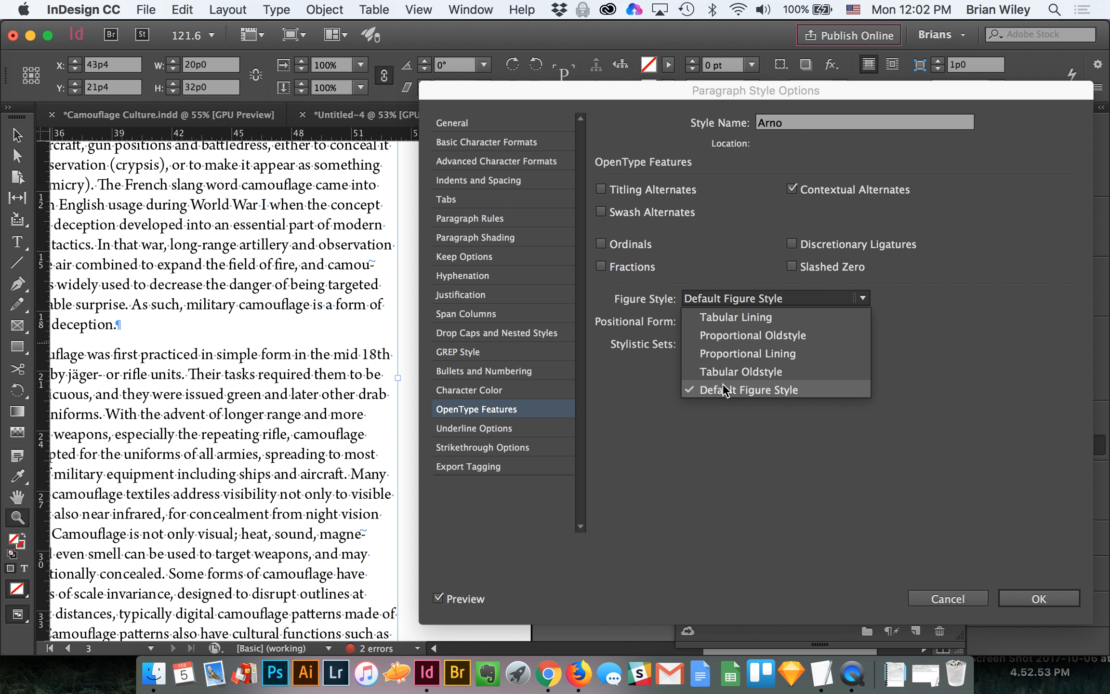
pyautogui.click(730, 334)
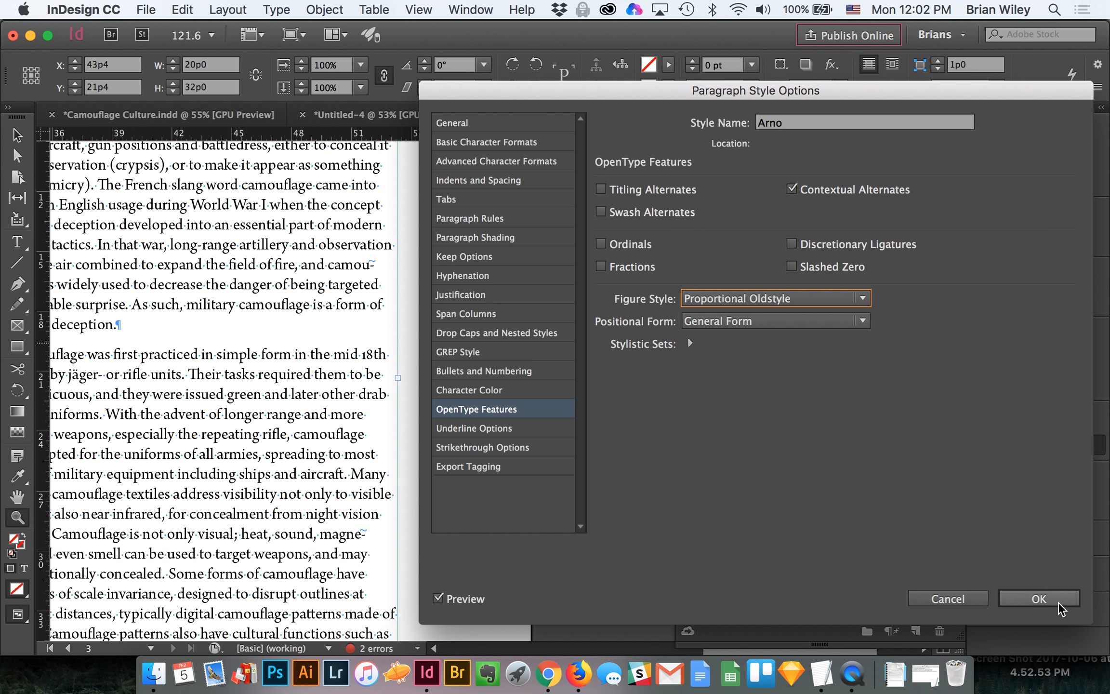
pyautogui.click(1038, 600)
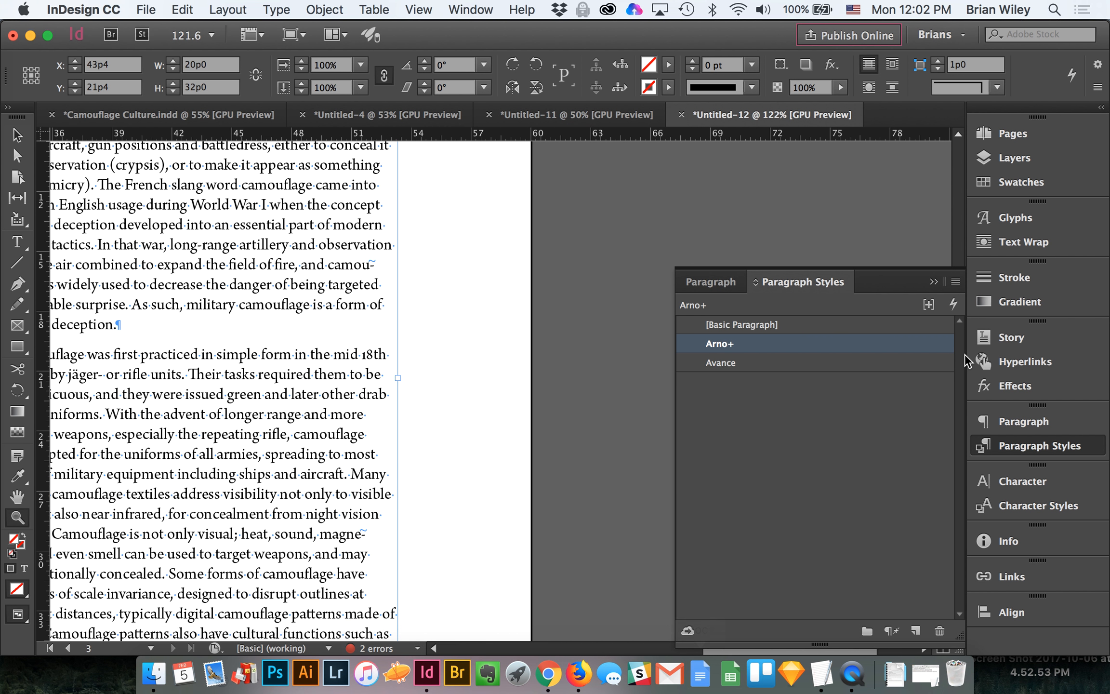
# Step: Examine the numerals, indents and paragraph spacing in the right page's text, and compare both pages of the spread
pyautogui.keyDown('alt'); pyautogui.click(262, 410); pyautogui.keyUp('alt')
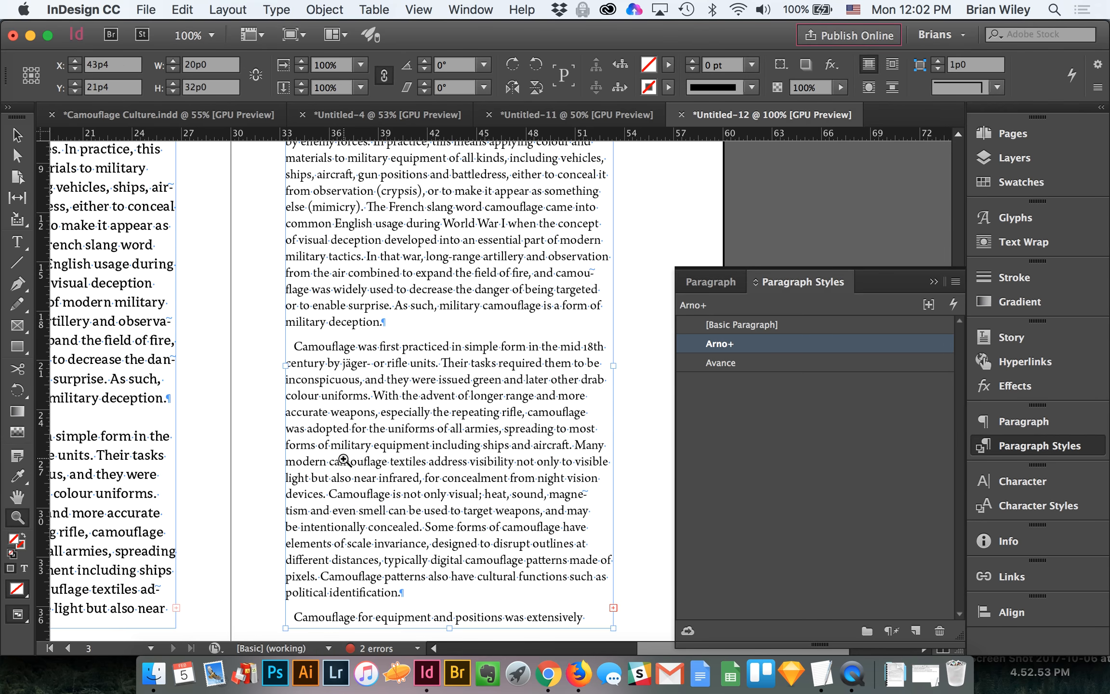
pyautogui.hscroll(-4, 344, 459)
pyautogui.scroll(1, 343, 459)
pyautogui.hscroll(5, 345, 460)
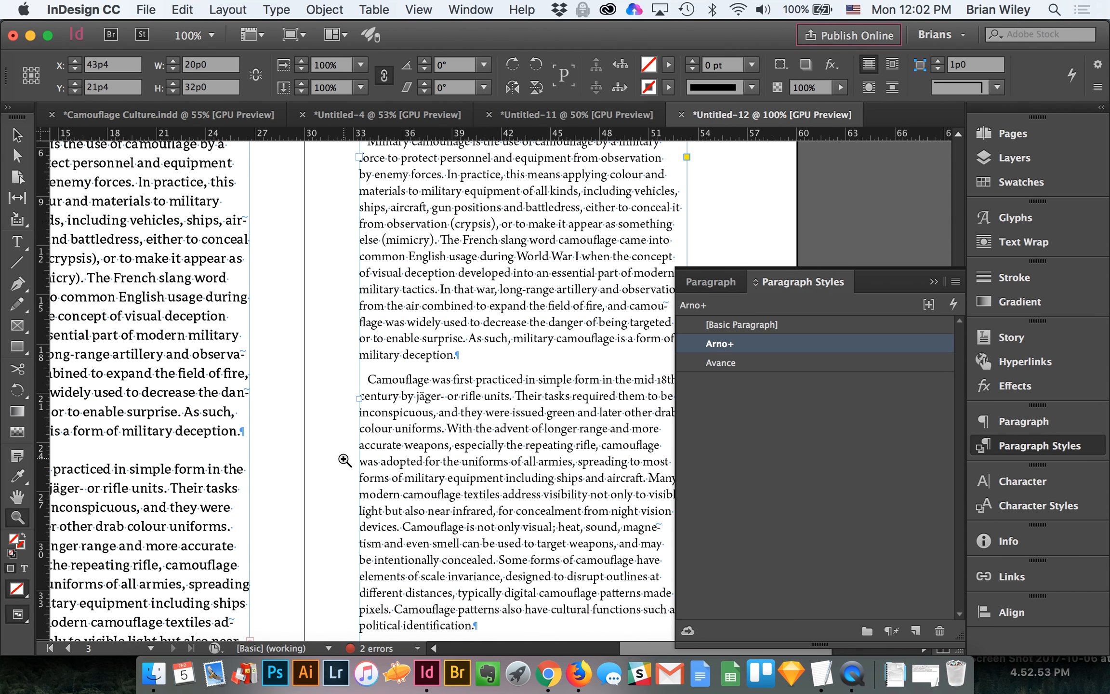
pyautogui.scroll(-3, 344, 459)
pyautogui.scroll(4, 344, 459)
pyautogui.scroll(1, 343, 459)
pyautogui.hscroll(1, 343, 459)
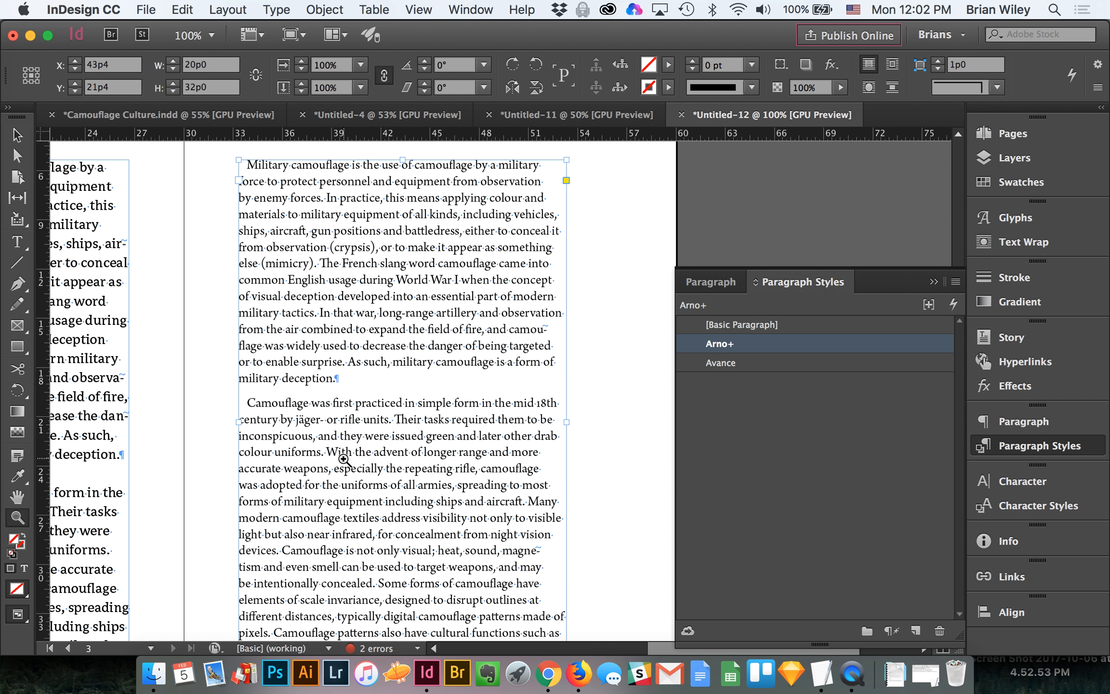
pyautogui.hscroll(-1, 344, 459)
pyautogui.scroll(-1, 344, 459)
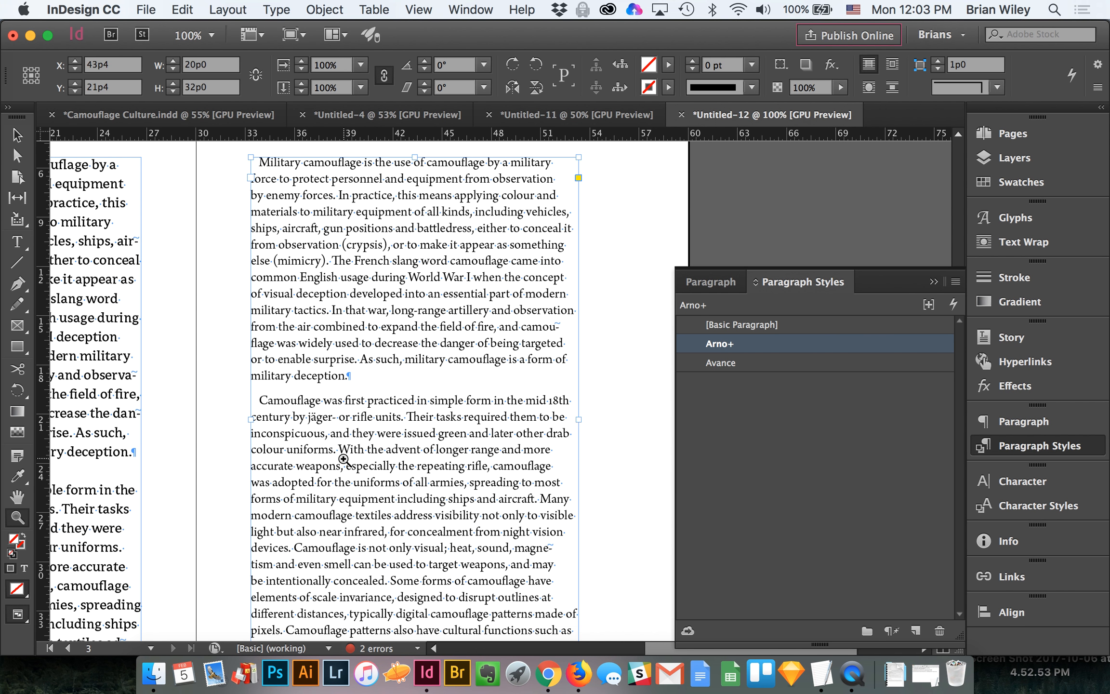
pyautogui.click(18, 137)
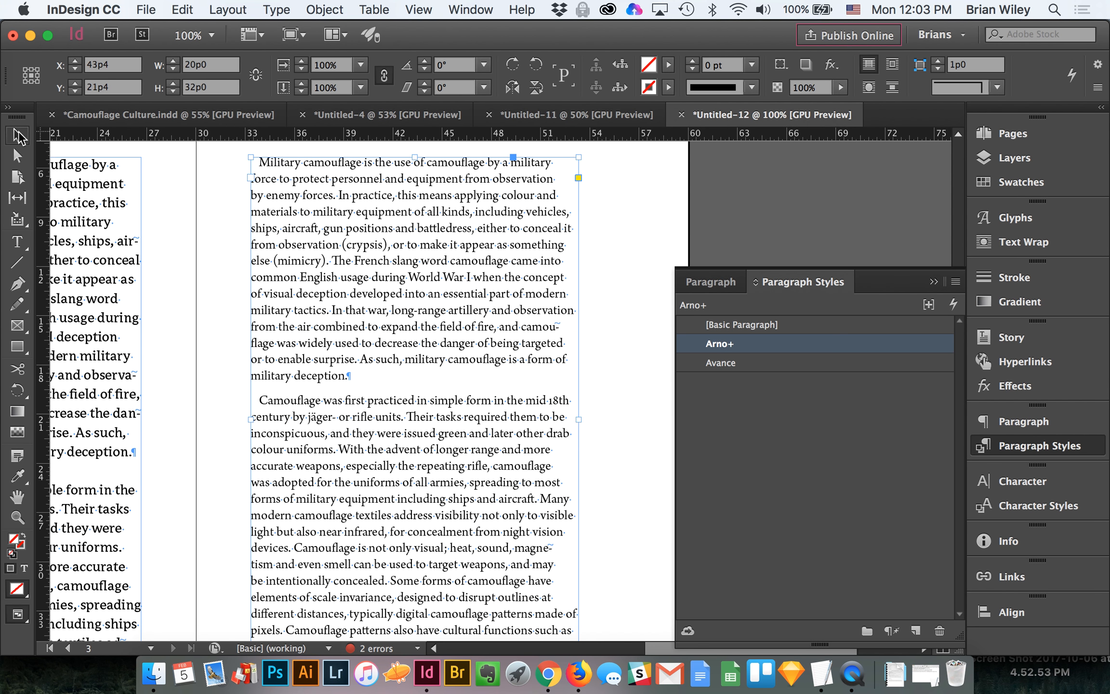
pyautogui.press('super+minus')
pyautogui.scroll(-2, 377, 437)
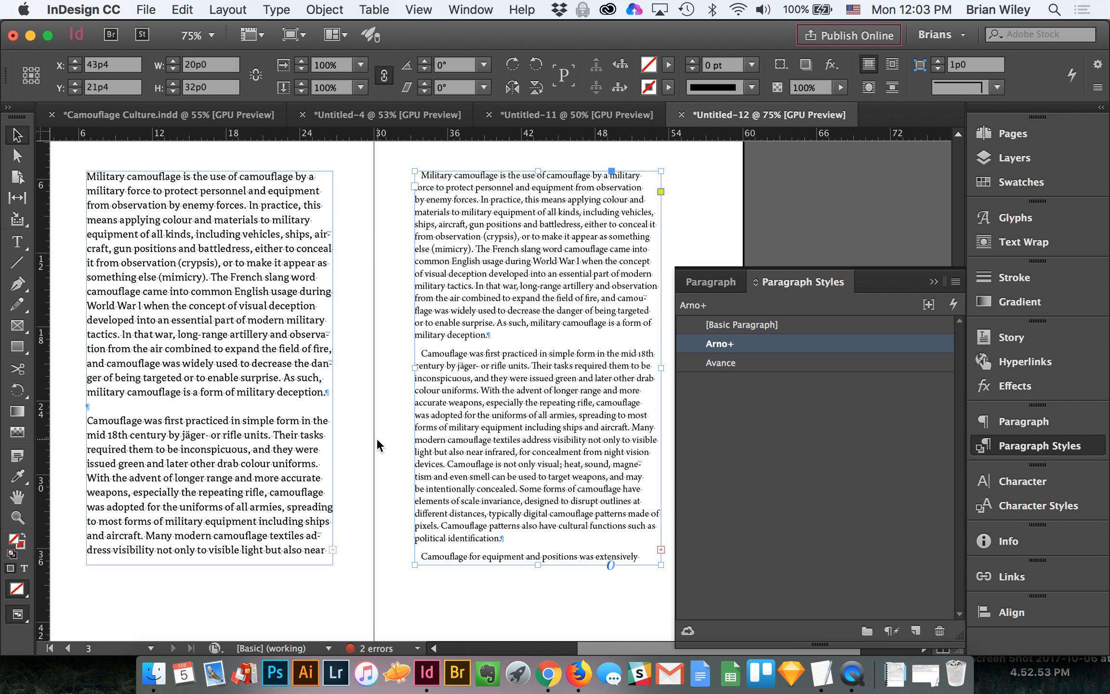
pyautogui.press('super+Tab')
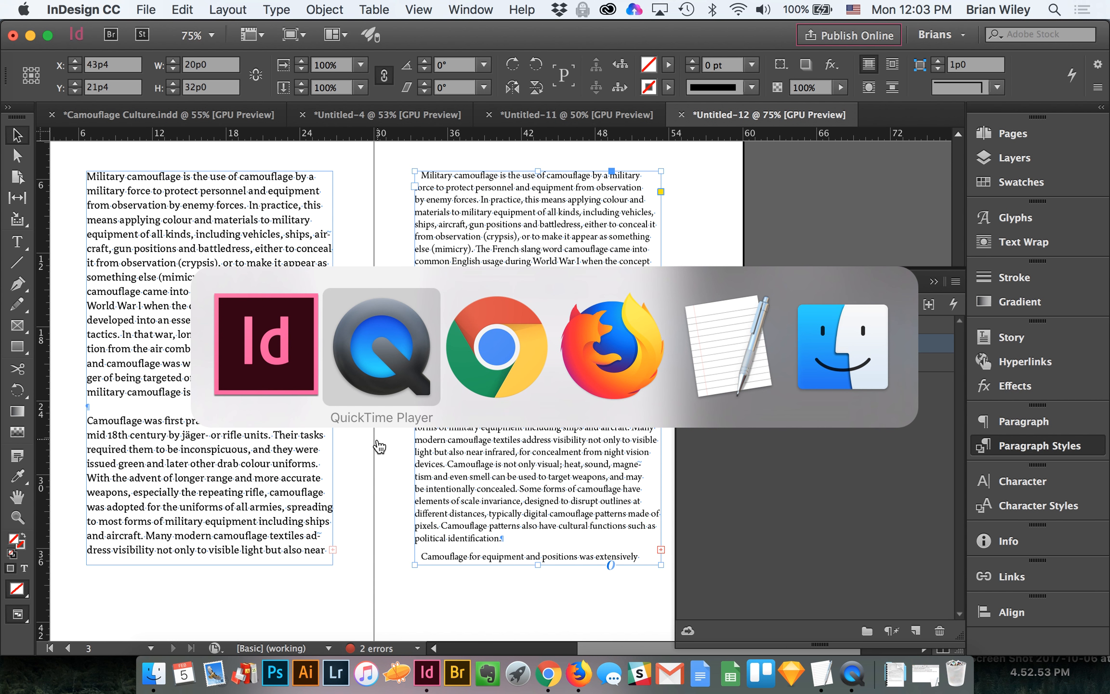